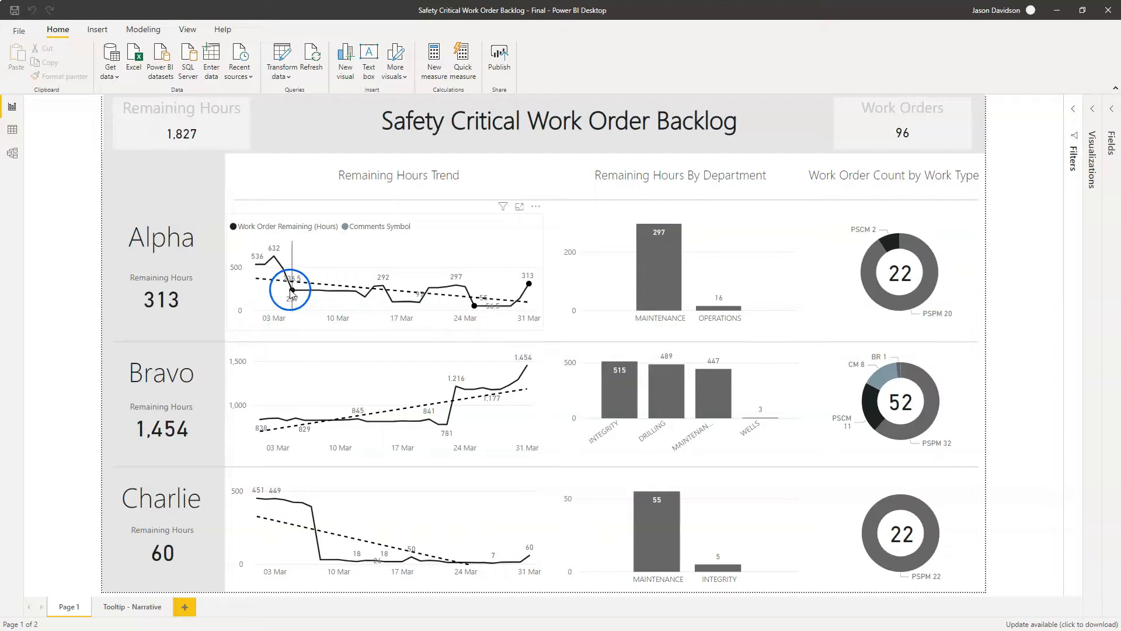
- Read the comment tooltips on the marked data points of Alpha's Remaining Hours Trend chart
mouse_move(292, 292)
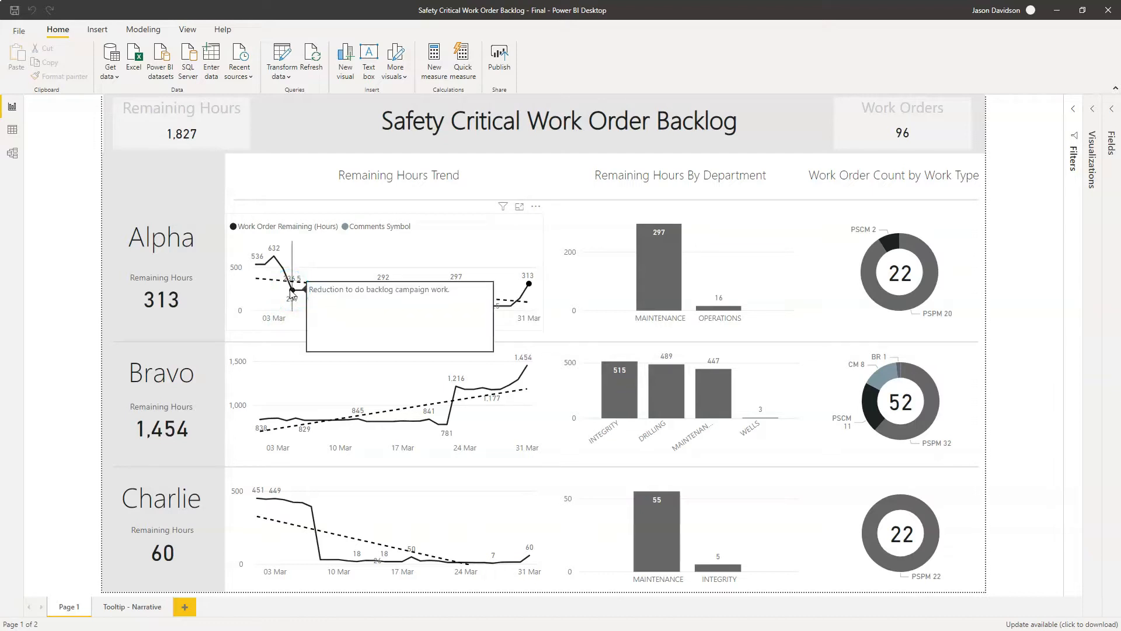
mouse_move(527, 283)
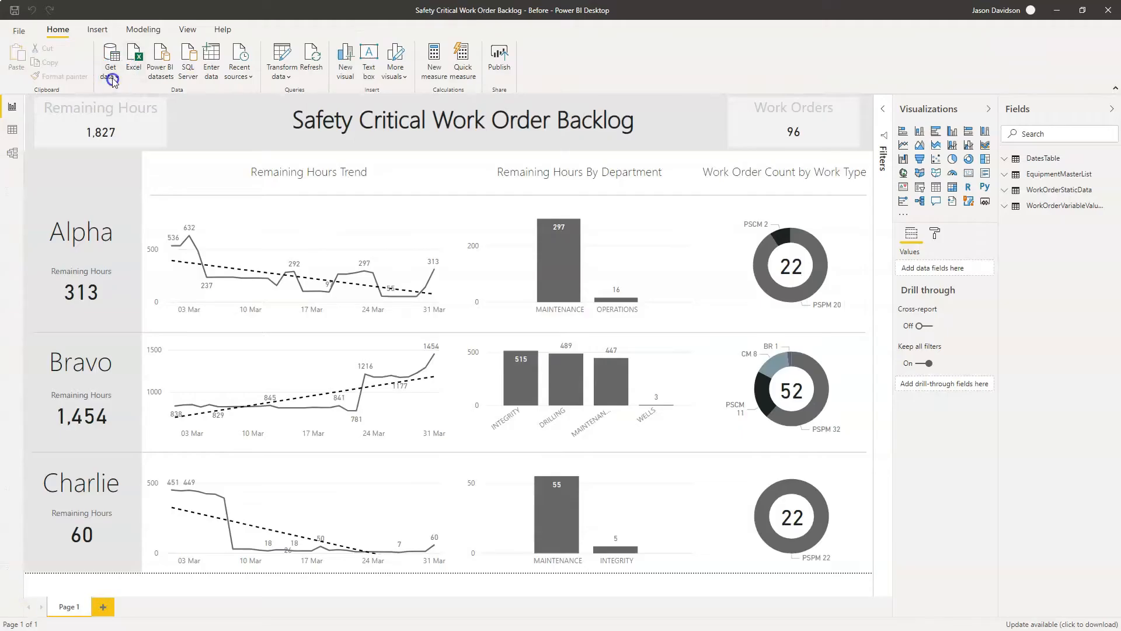
- Connect to the Excel workbook "Backlog Reporting Narritive Sheets" as a new data source
left_click(113, 80)
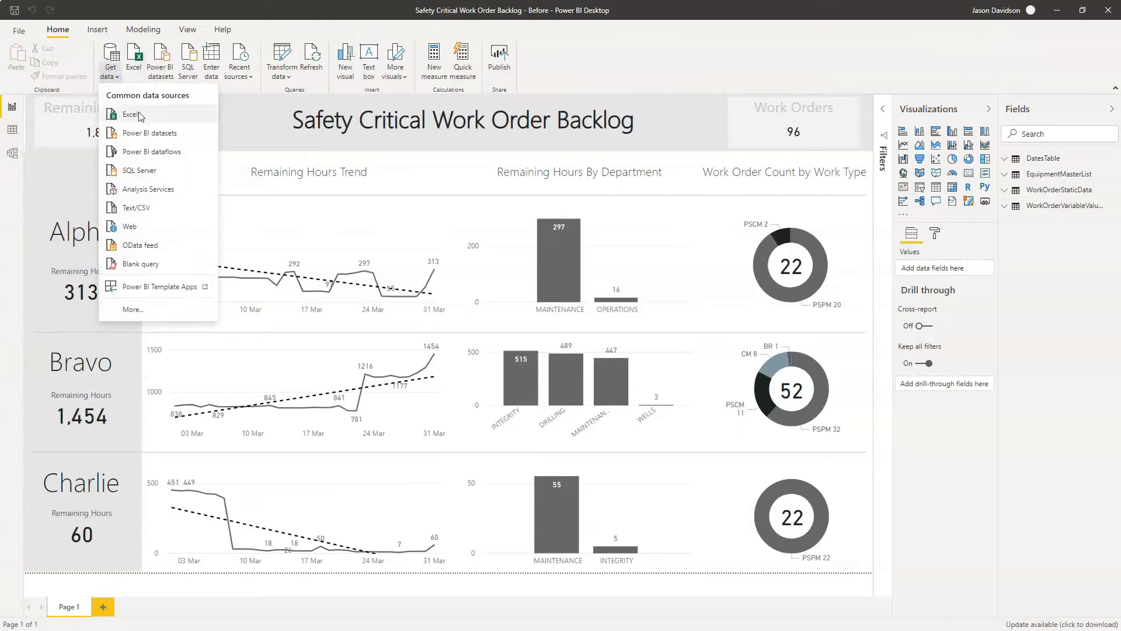
left_click(139, 116)
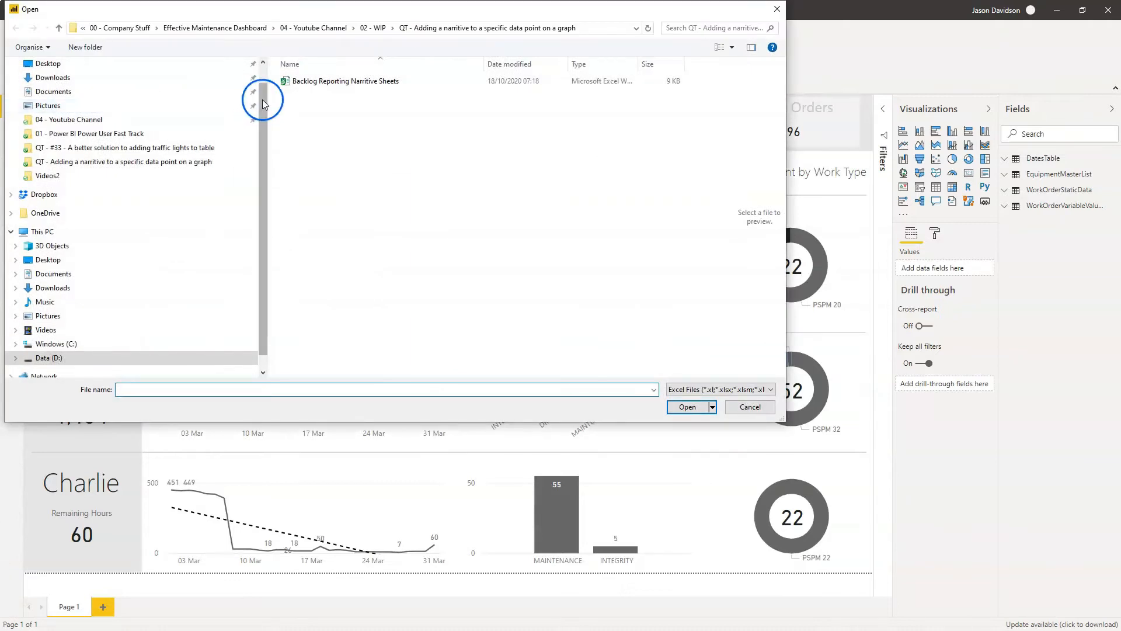
double_click(314, 82)
mouse_move(431, 261)
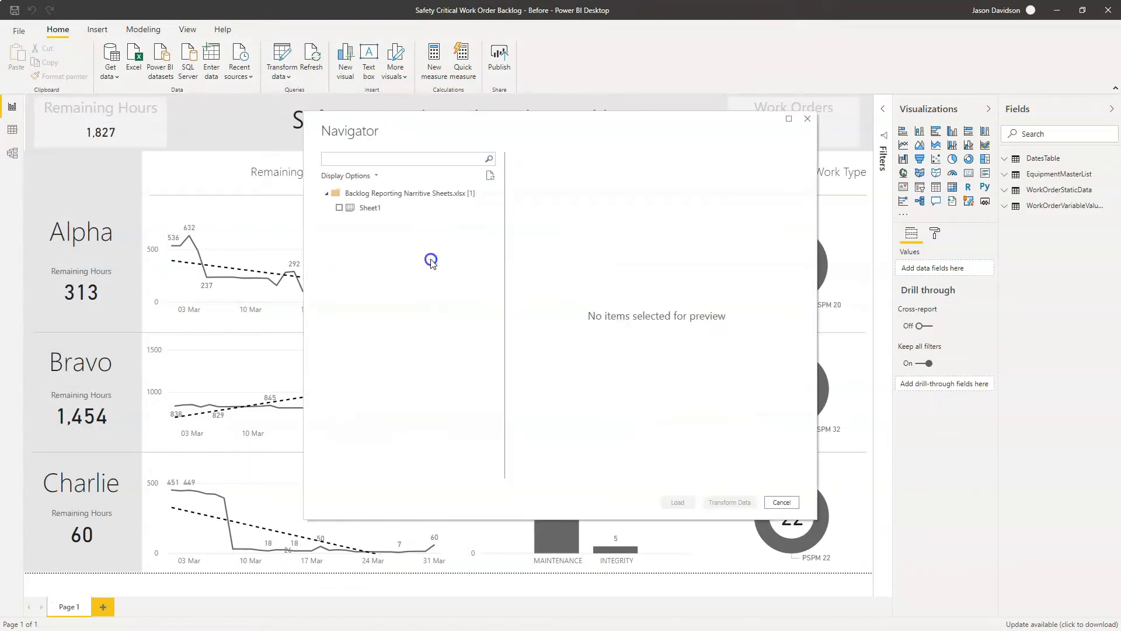
- Choose Sheet1 from the workbook and bring it into the query editor for transformation
left_click(379, 208)
left_click(339, 208)
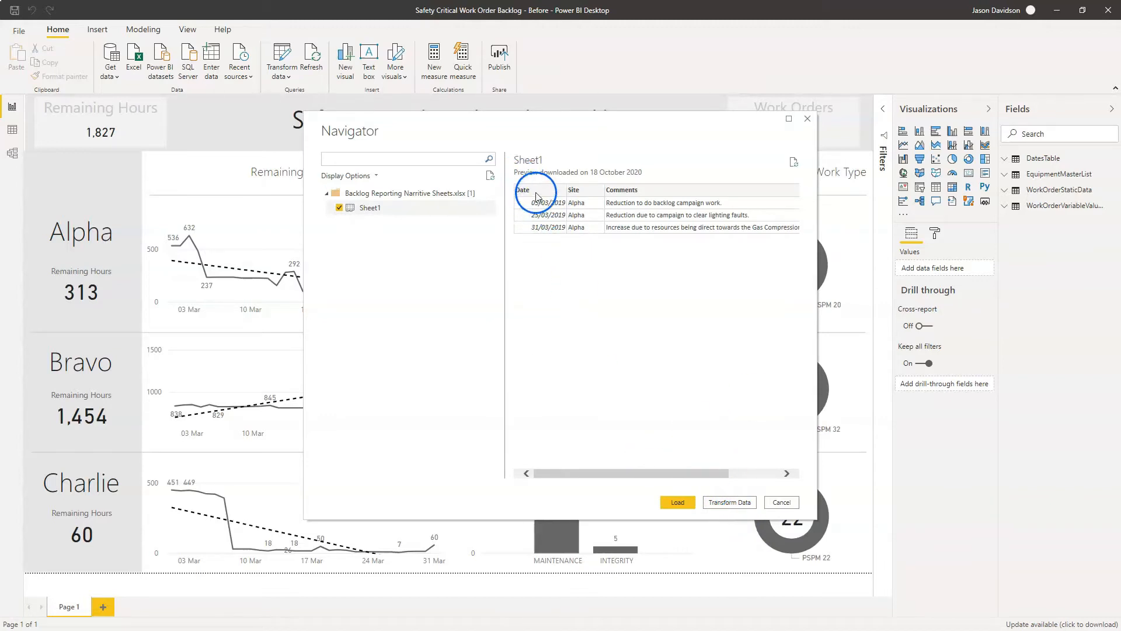
left_click(730, 504)
left_click(620, 472)
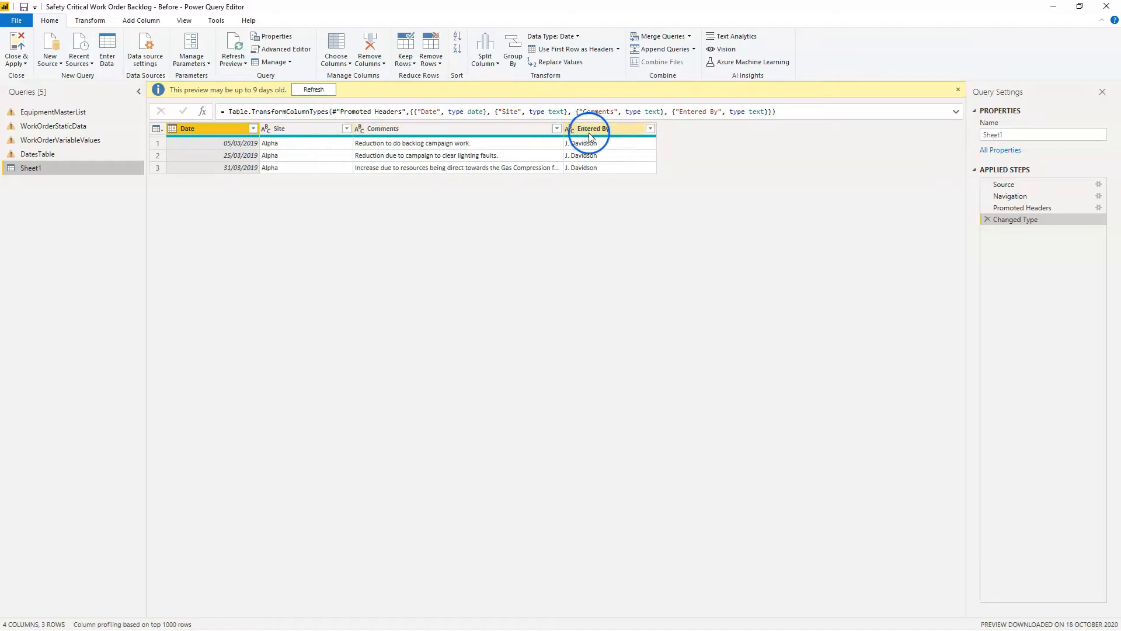
- Rename the Sheet1 query to Narrative and apply the pending query changes to the report
left_click_drag(1016, 132, 962, 135)
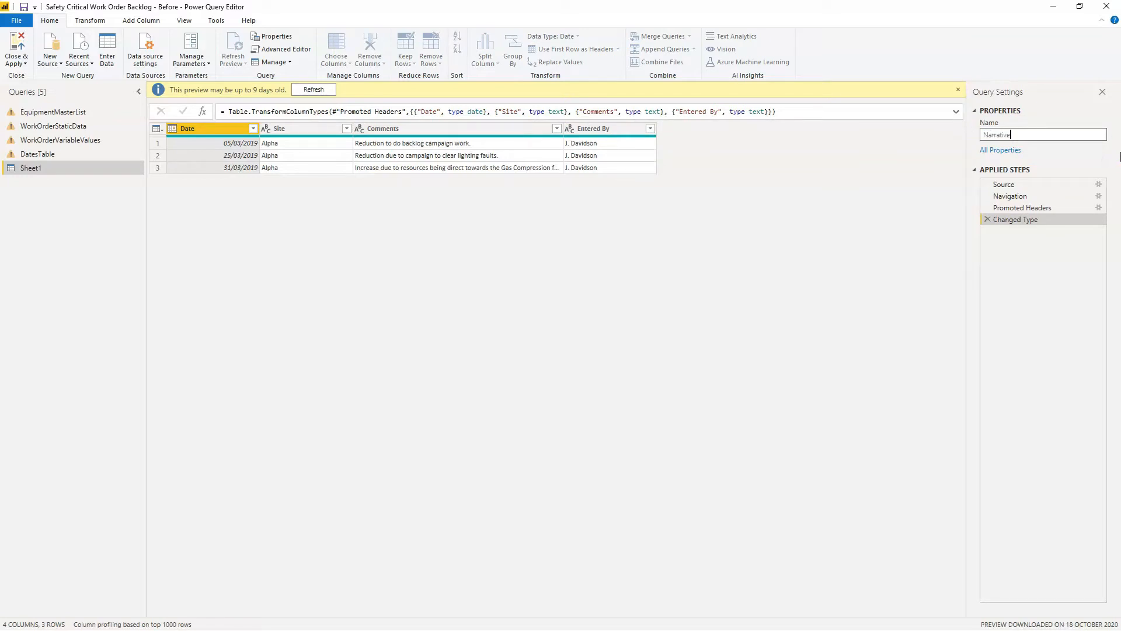
type("Narrative")
key("Return")
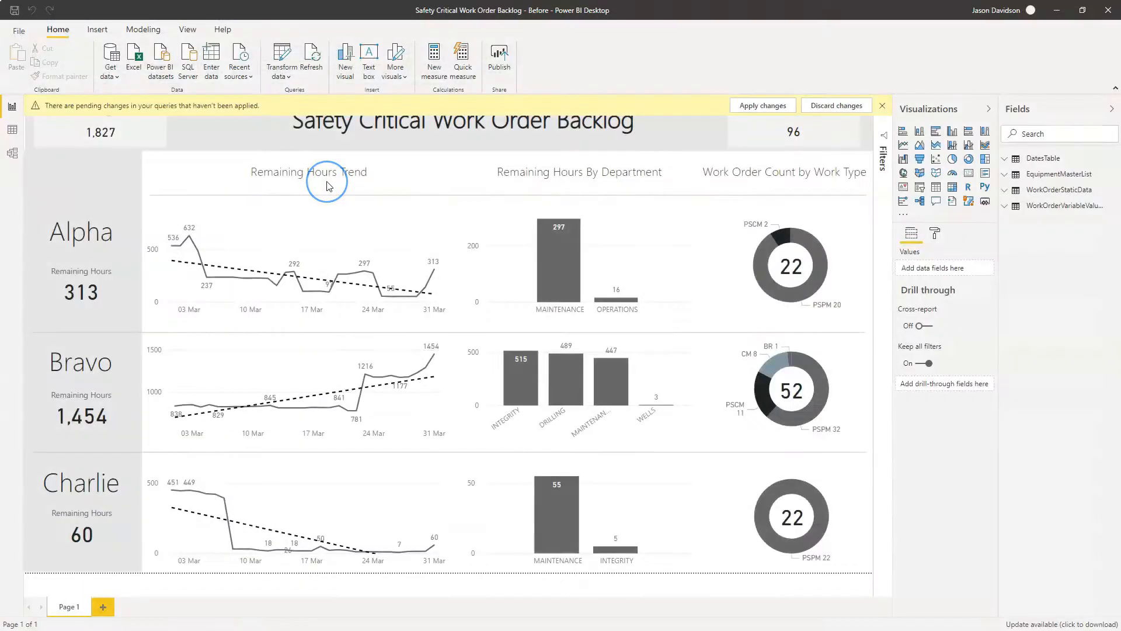
left_click(750, 109)
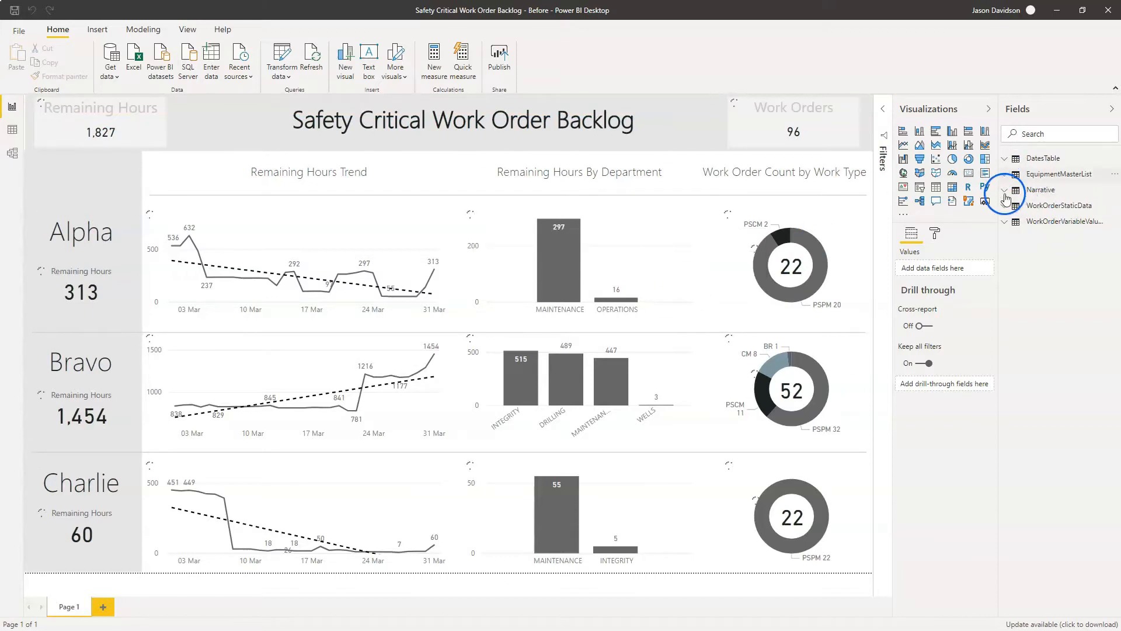
- Review the Narrative table's fields and its data rows, then return to the report page
left_click(1005, 191)
left_click(1045, 191)
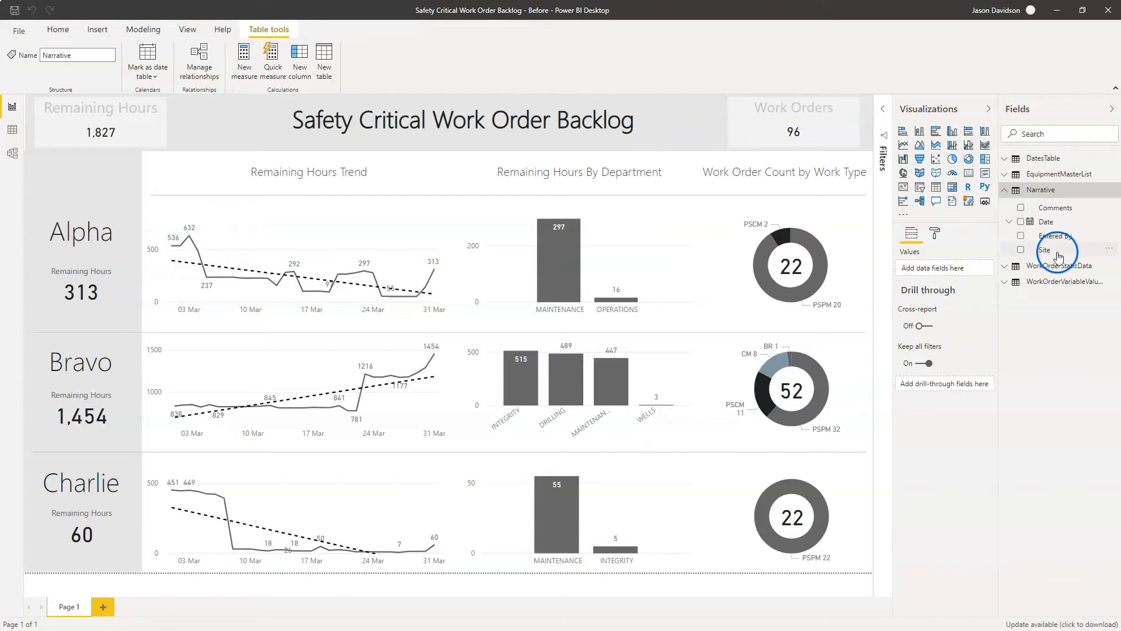
left_click(12, 129)
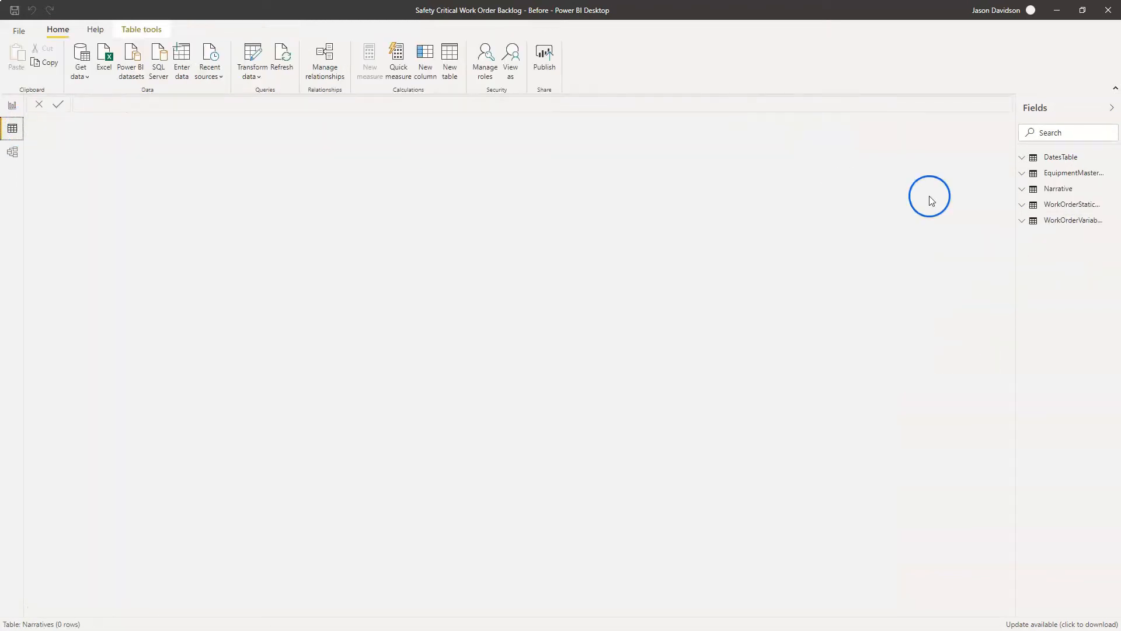
left_click(1048, 188)
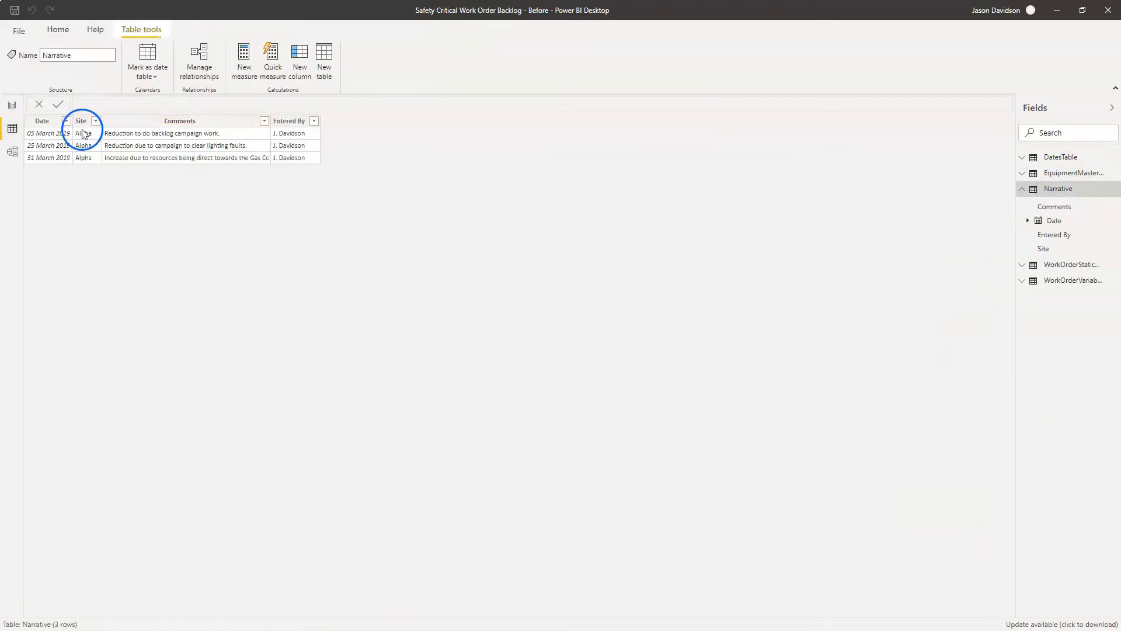
left_click(9, 110)
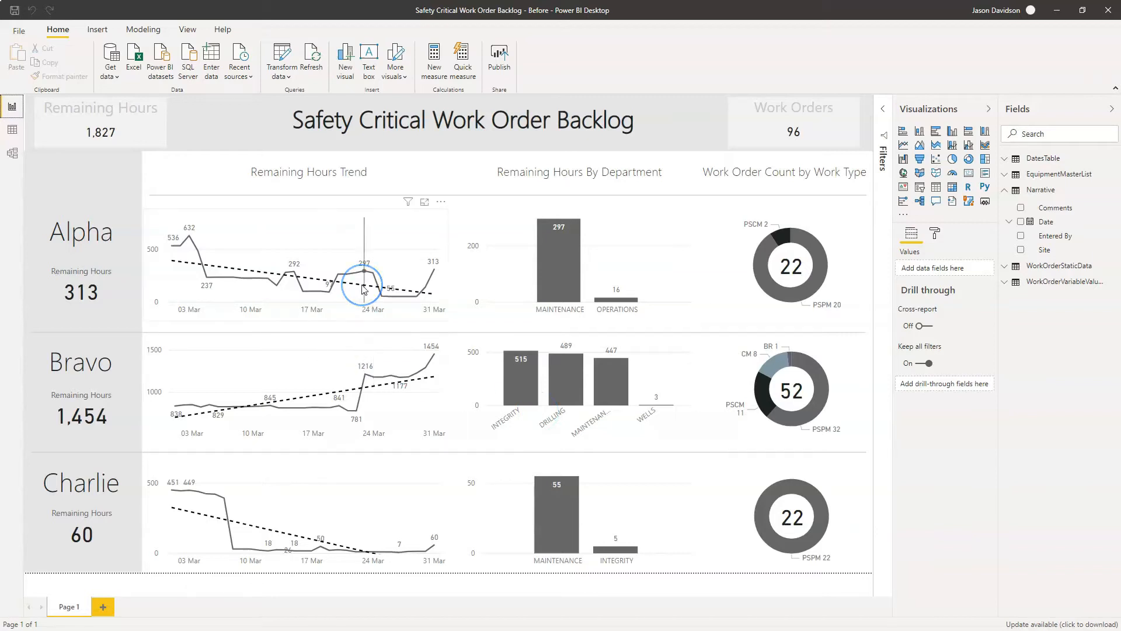
- Inspect a data point tooltip on Alpha's trend chart and the filters applied to that visual
mouse_move(364, 289)
mouse_move(188, 240)
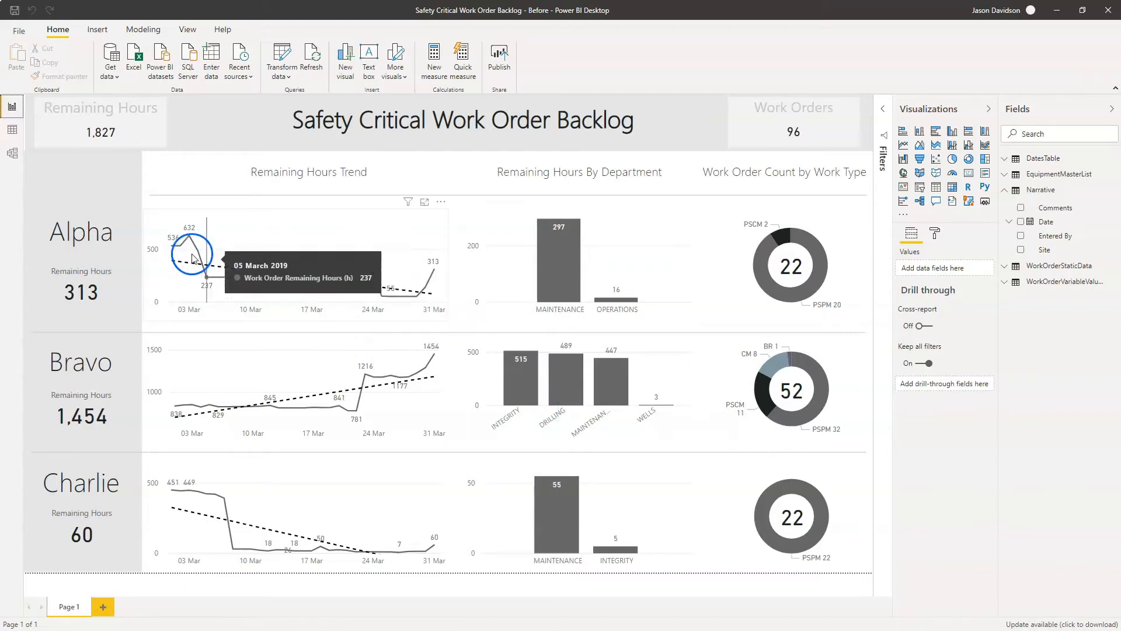
left_click(208, 223)
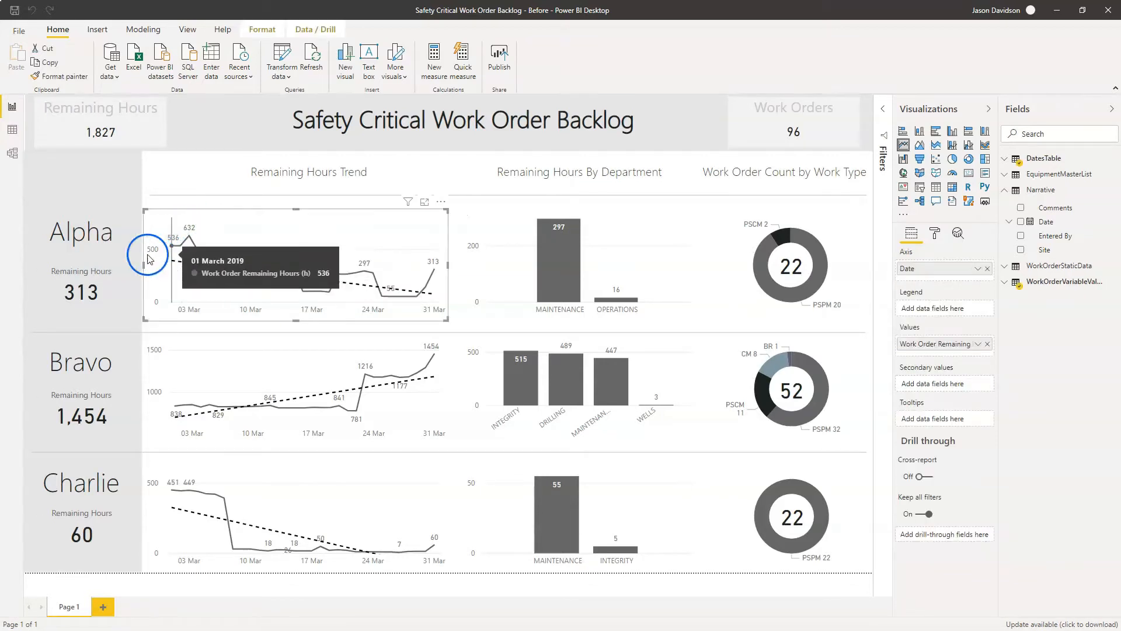
left_click(883, 111)
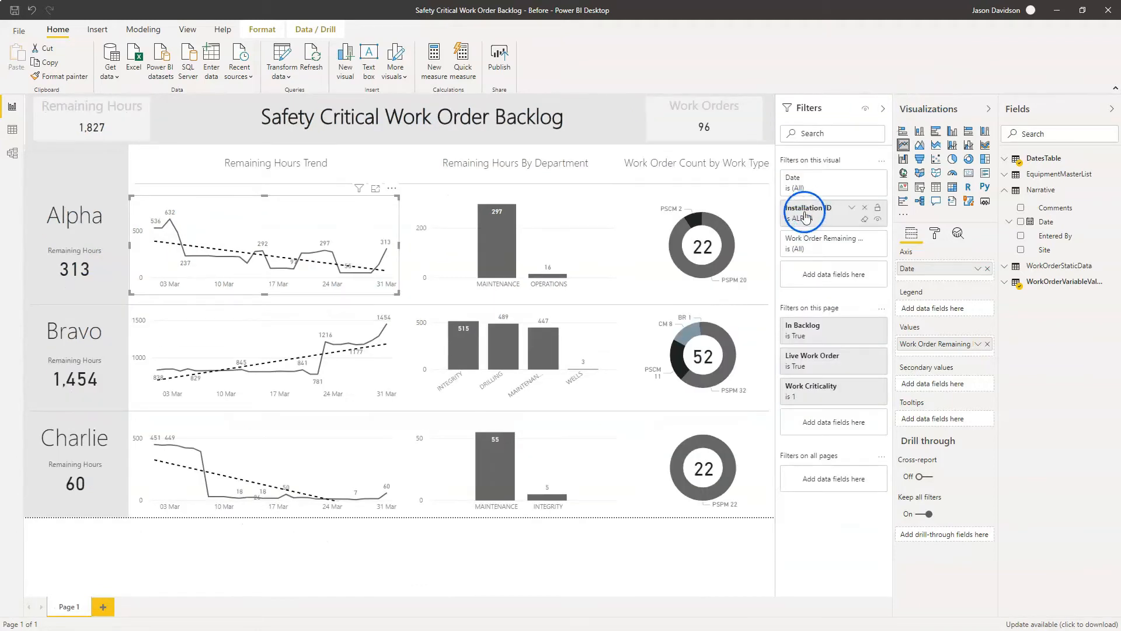
left_click(883, 111)
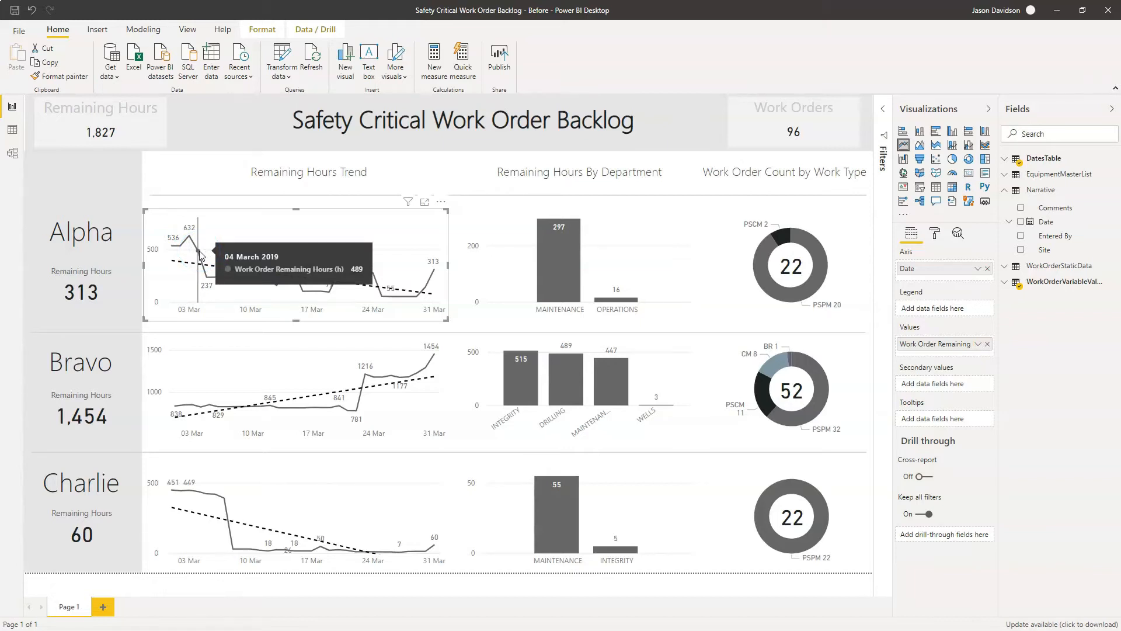
- Add a Narrative on Date measure to the Narrative table, looking up Comments by date and site, with "No info for date" for blanks
left_click(1108, 210)
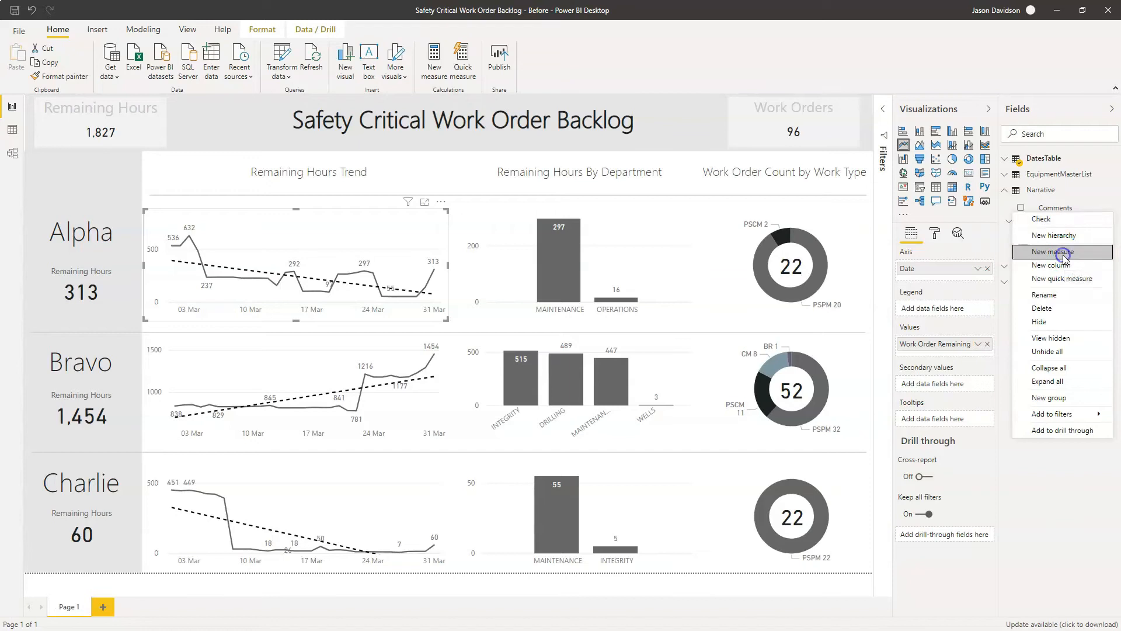
left_click(1065, 253)
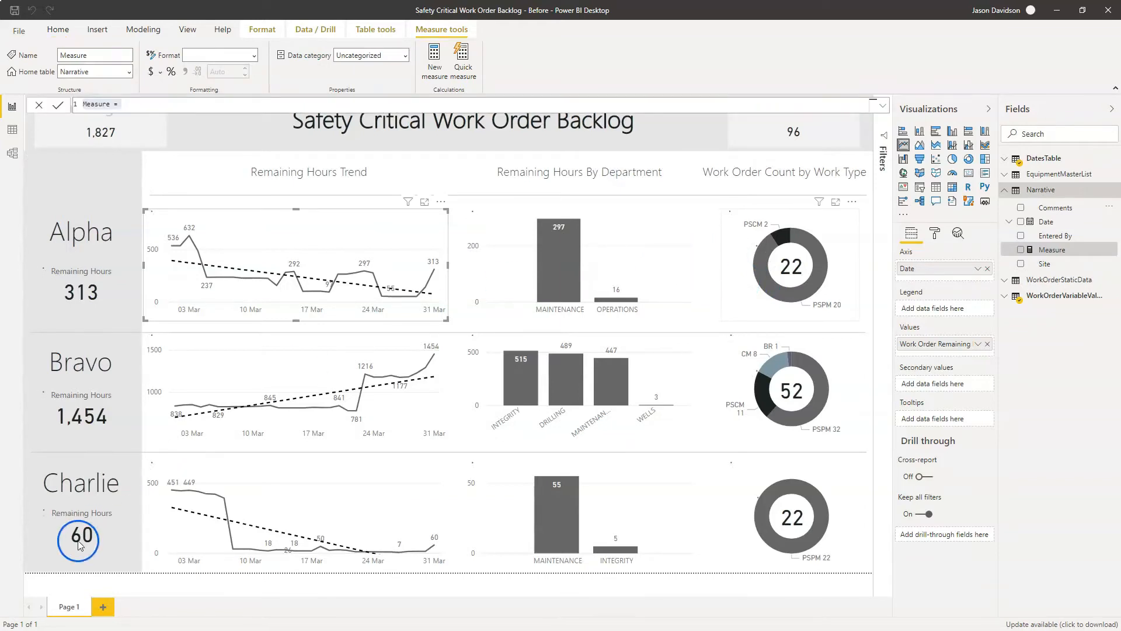
left_click(110, 105)
key("ctrl+a")
type("Narrative on Date = VAR pointdate = MAX(DatesTable[Date]) VAR sitevalue = SELECTEDVALUE(EquipmentMasterList[Installation ID]) VAR NarritiveForSite =     LOOKUPVALUE(         Narrative[Comments],         Narrative[Date],         pointdate,         Narrative[Site],         sitevalue     ) VAR Result = IF(     ISBLANK(NarritiveForSite),     \"No info for date\",     NarritiveForSite ) Return Result")
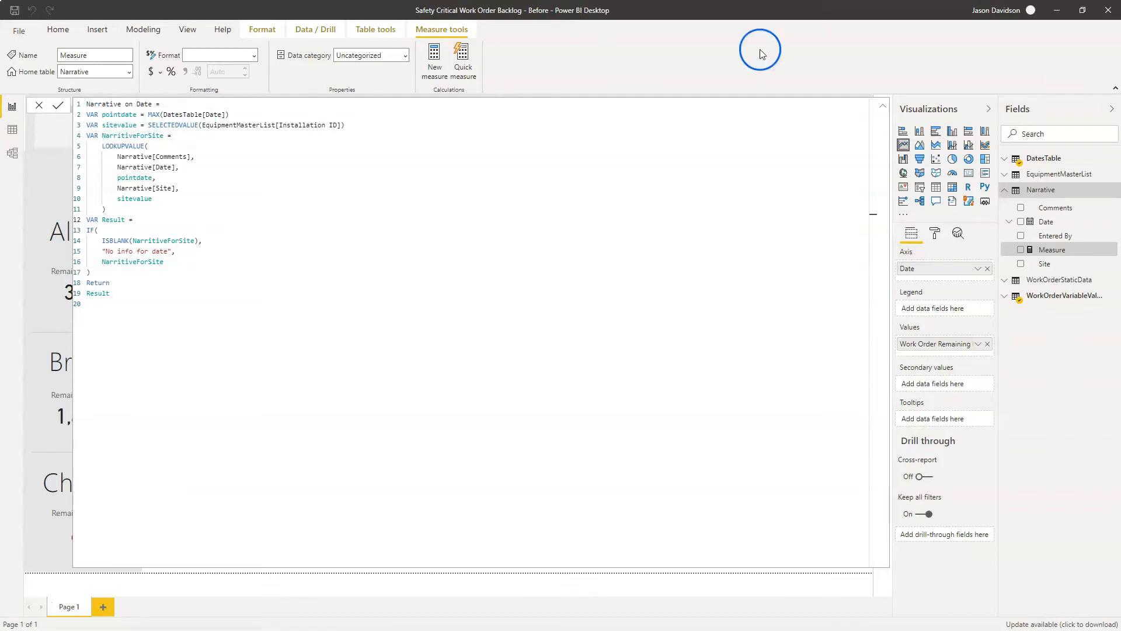
- Check the tooltips for the 03 March and 05 March points on Alpha's trend chart
left_click(884, 108)
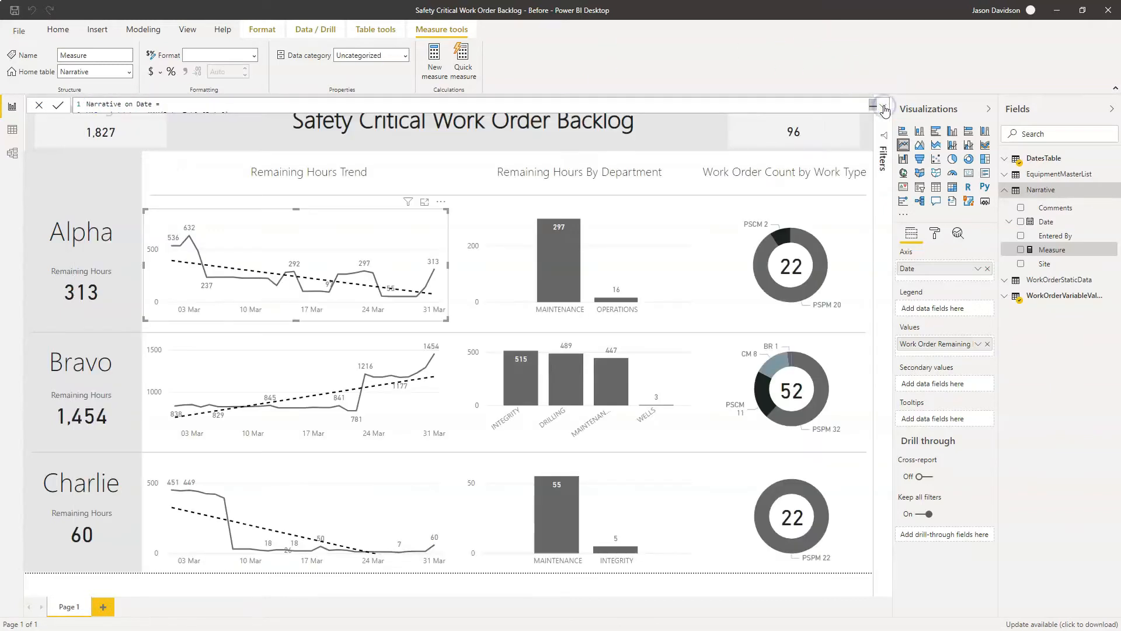
mouse_move(190, 239)
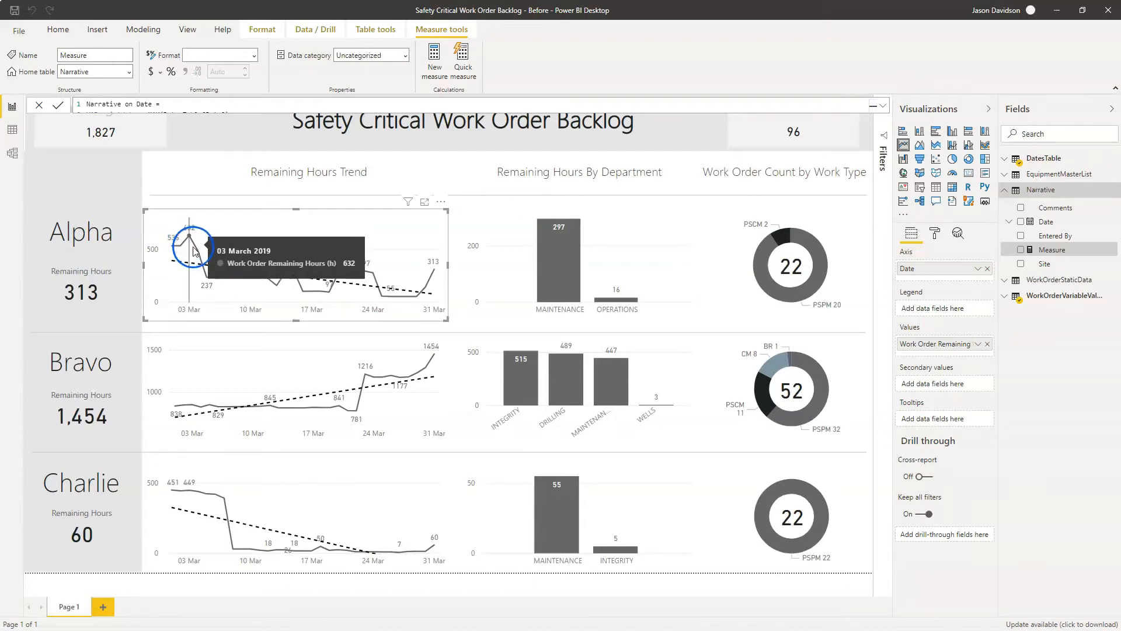
mouse_move(205, 272)
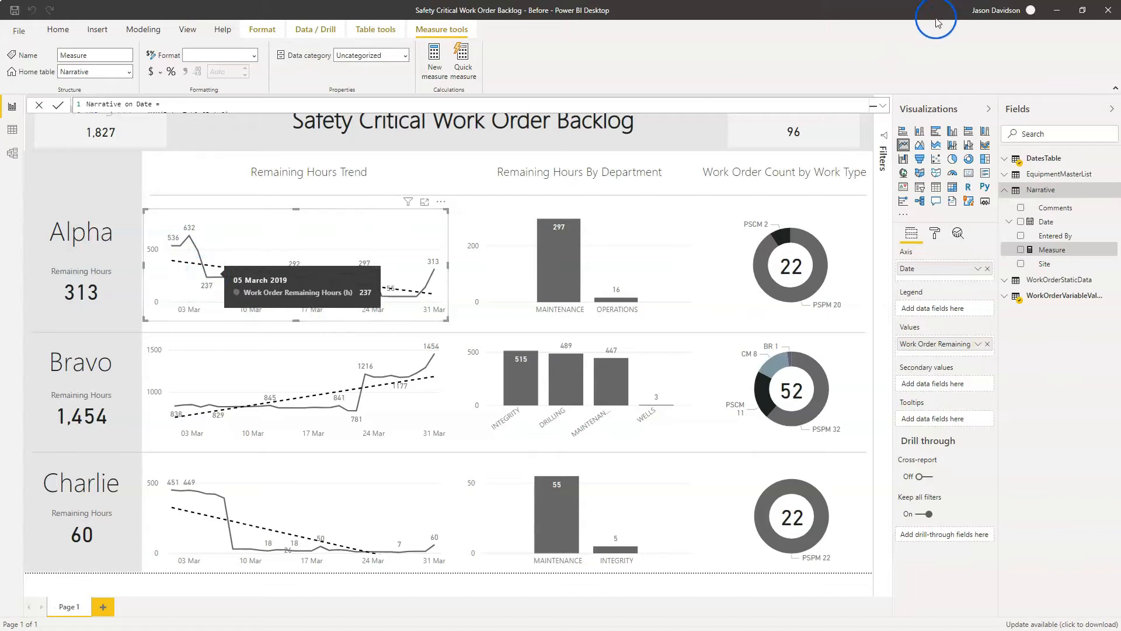
- Review the sitevalue line with the SELECTEDVALUE syntax help and commit the Narrative on Date measure
left_click(884, 105)
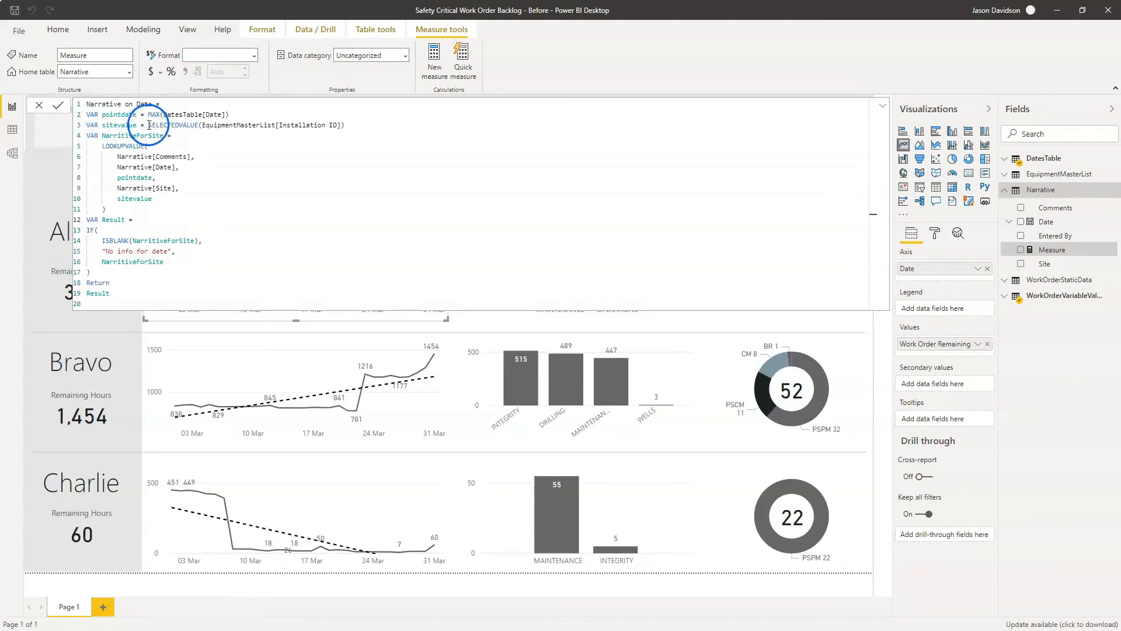
left_click(376, 126)
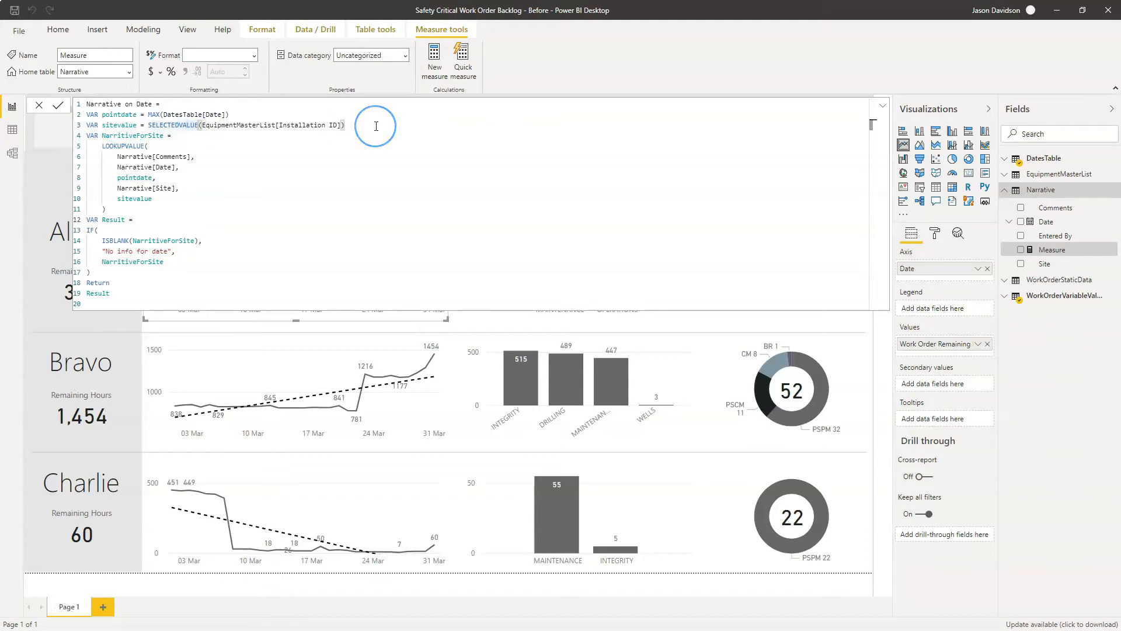
key("BackSpace")
type("(")
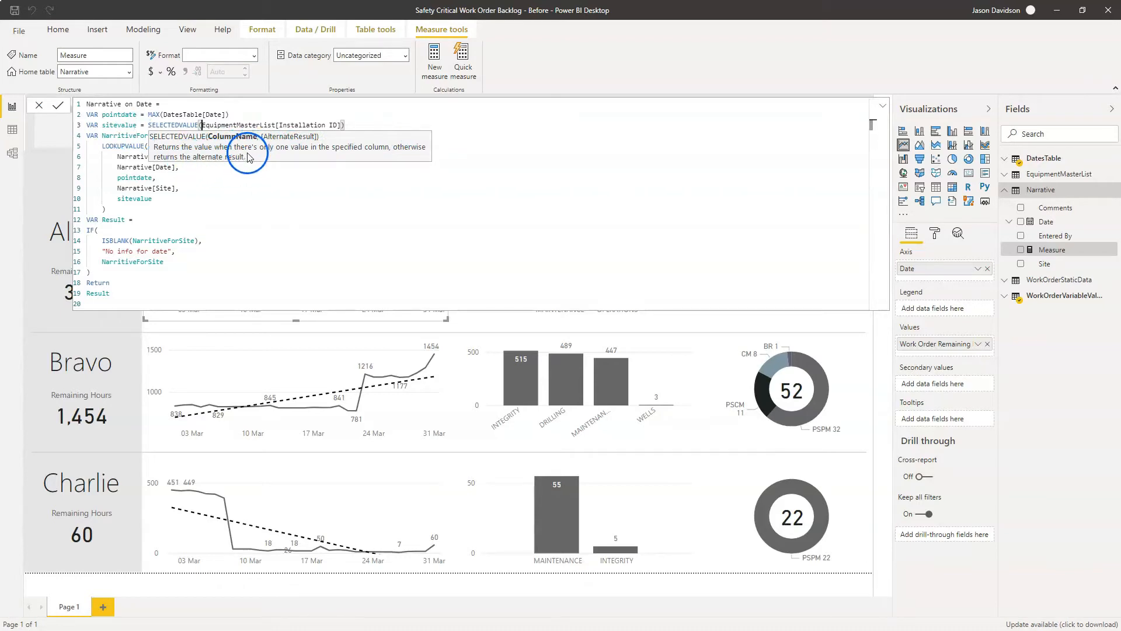
left_click(131, 127)
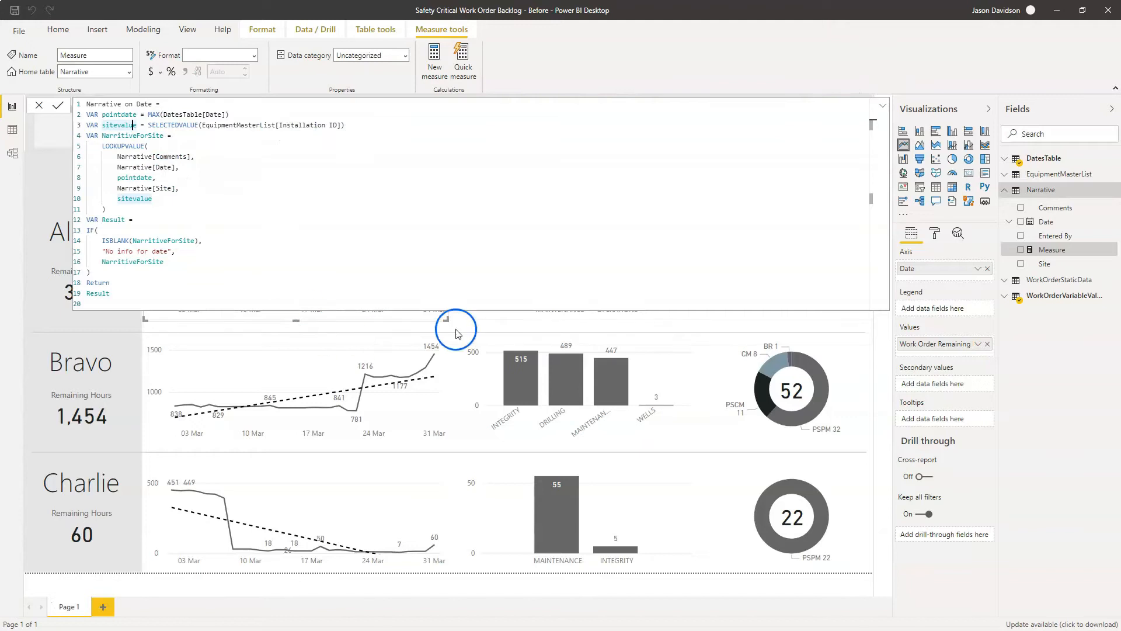
left_click(883, 106)
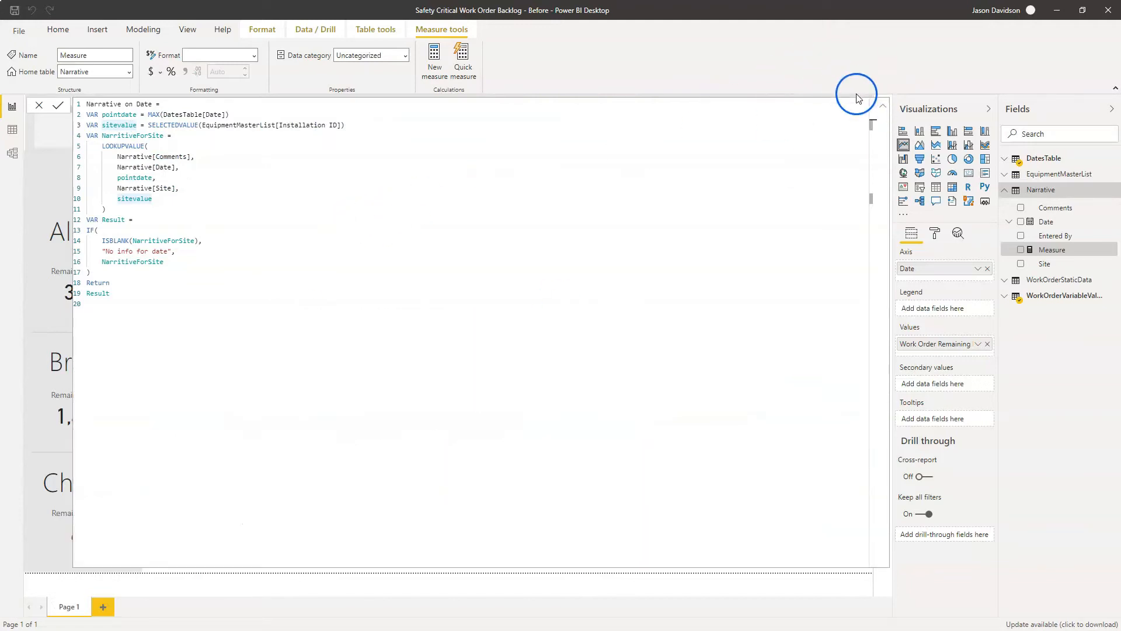
left_click(883, 105)
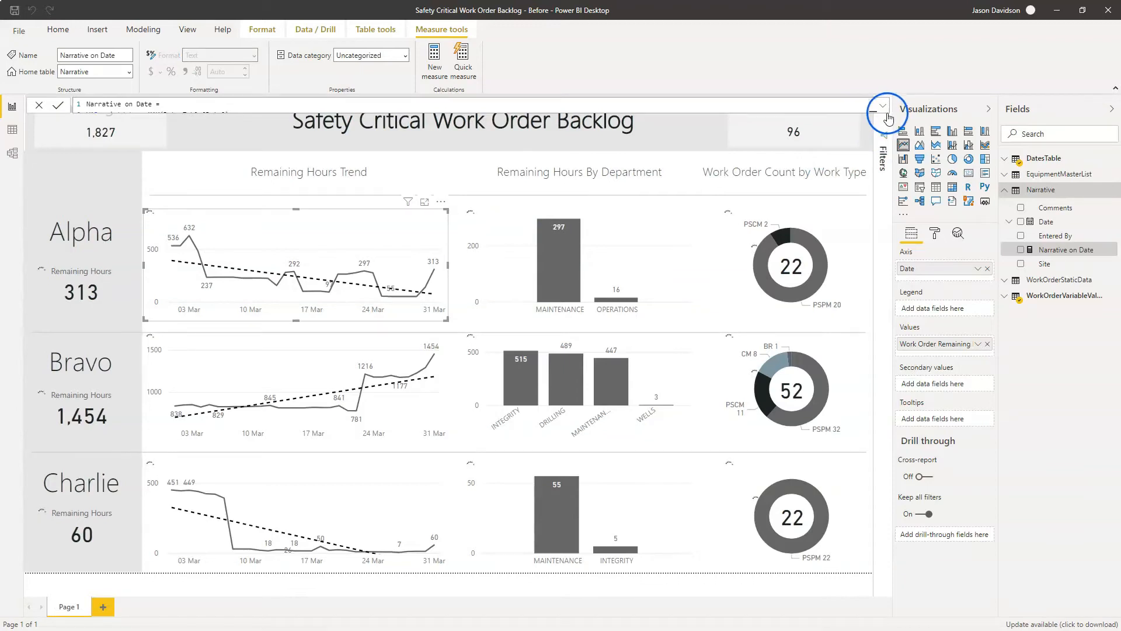
- Compare the Installation ID filter on the Alpha, Bravo and Charlie trend charts
left_click(885, 110)
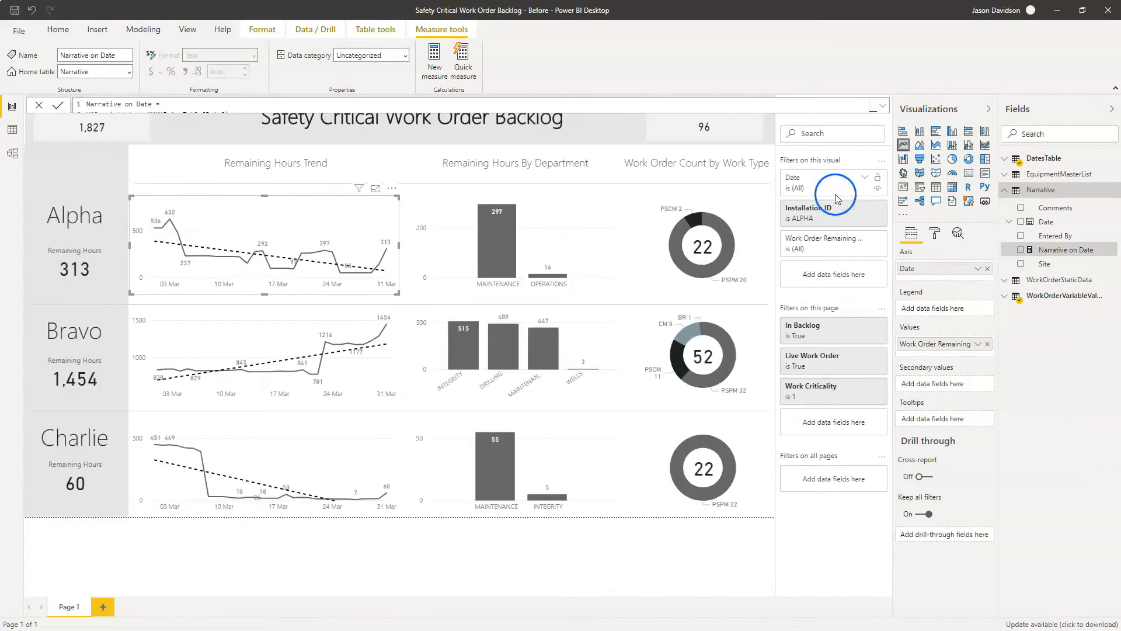
mouse_move(821, 213)
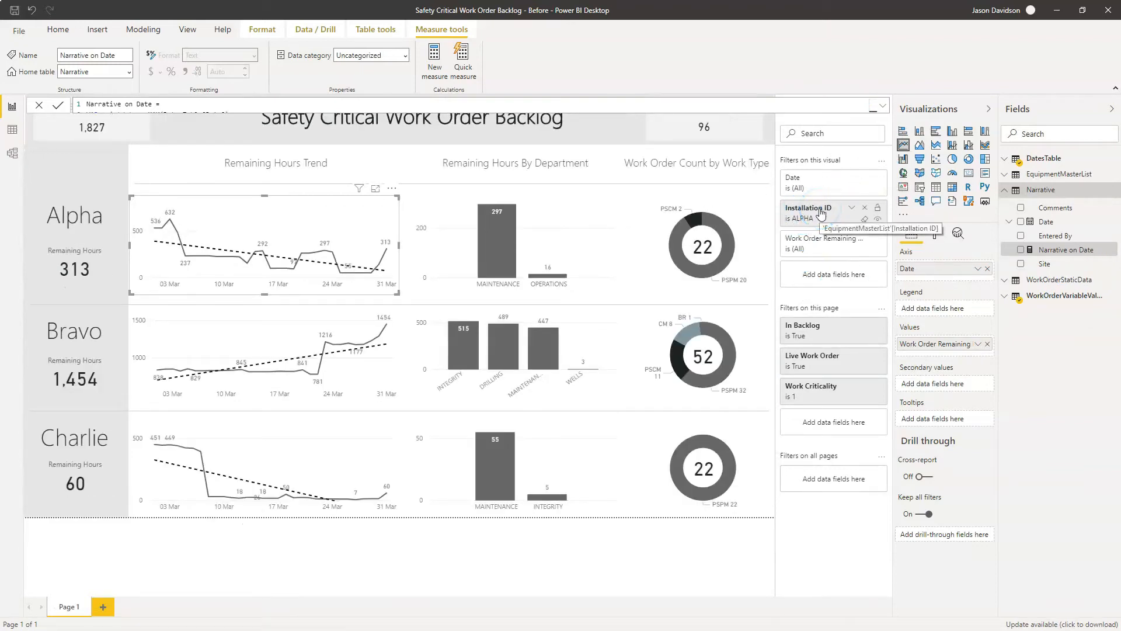
left_click(813, 224)
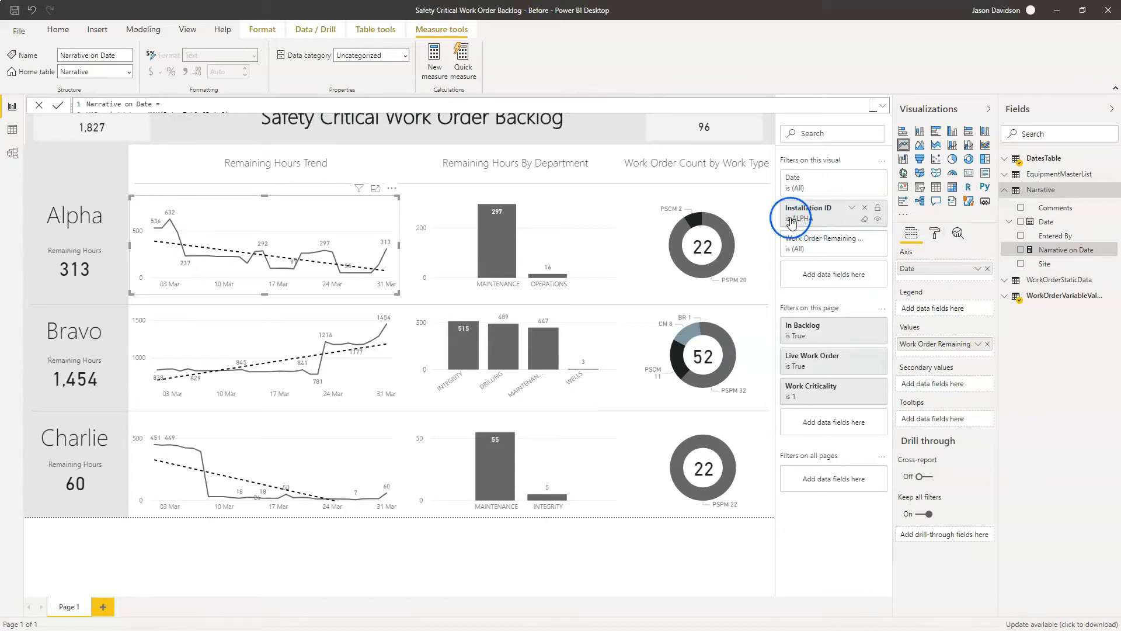
left_click(382, 379)
left_click(374, 454)
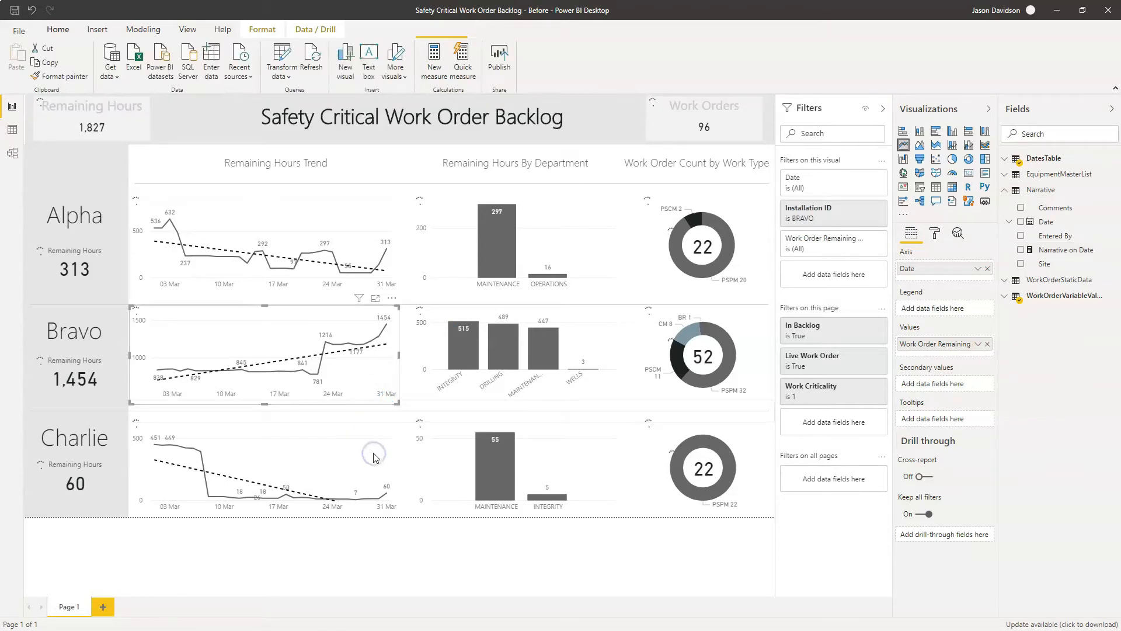
left_click(352, 222)
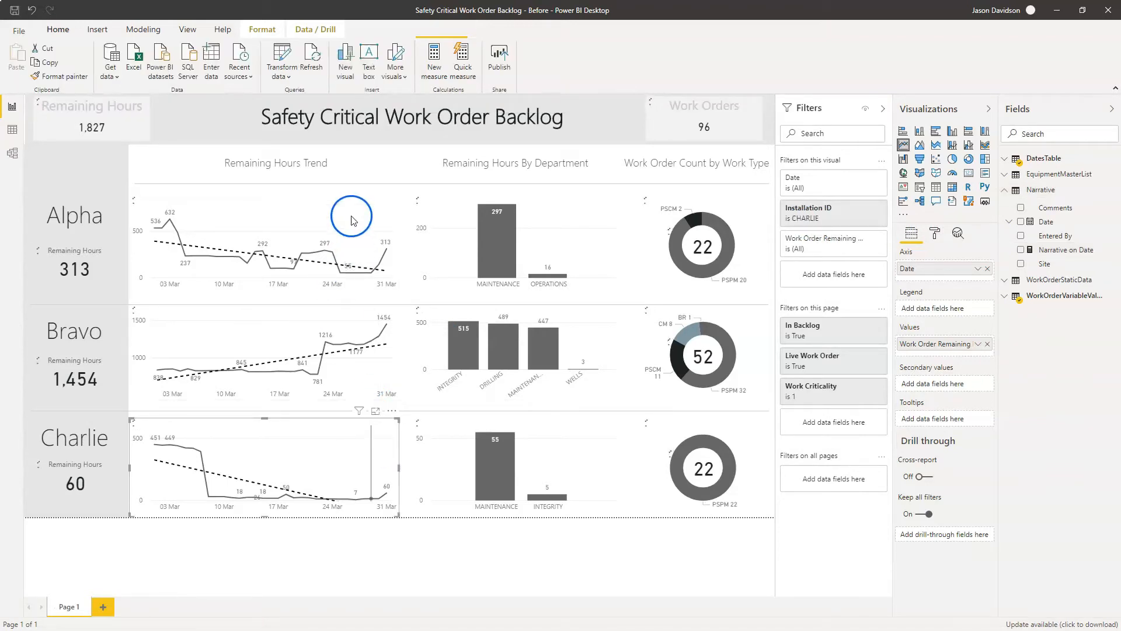
- Select Alpha's trend chart, expand the Narrative on Date measure's formula, and review the LOOKUPVALUE syntax help
left_click(353, 222)
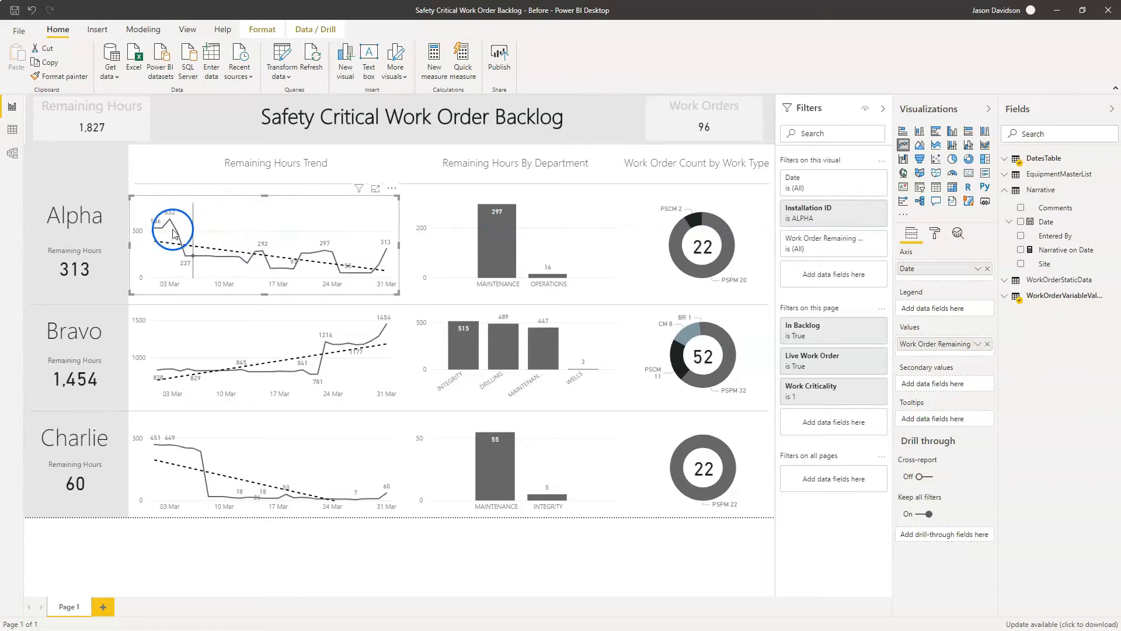
mouse_move(169, 225)
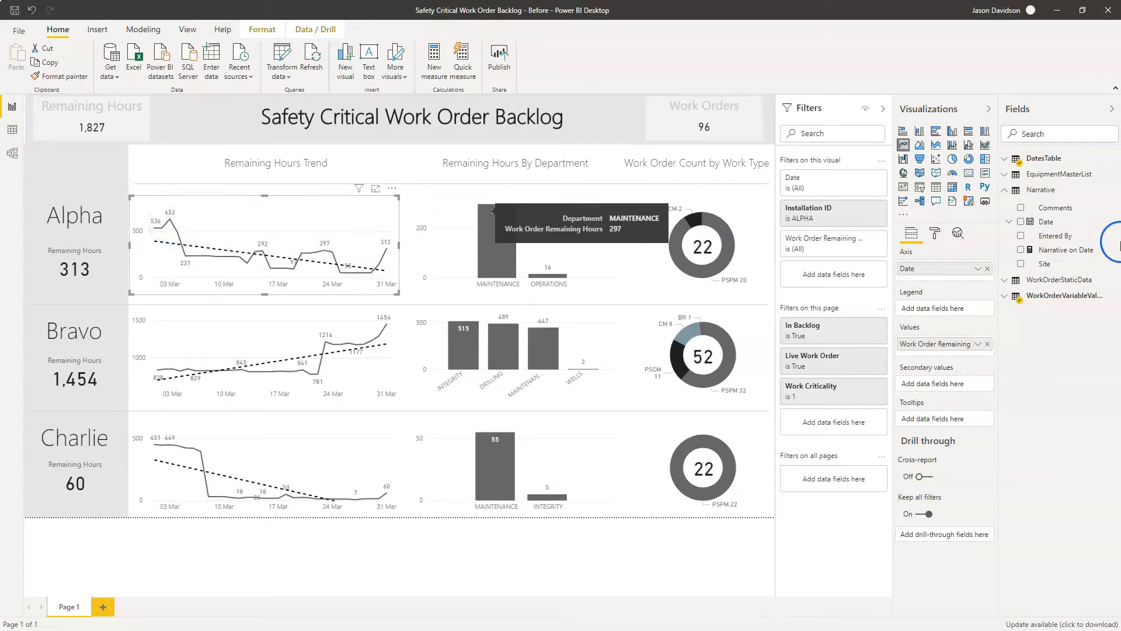
left_click(1066, 251)
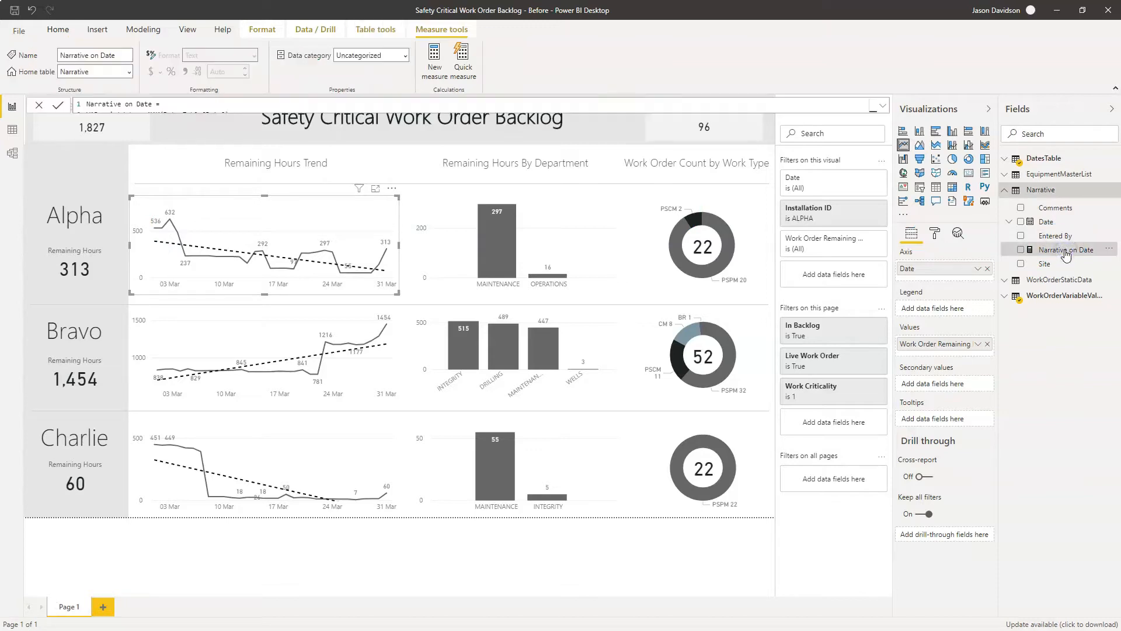
left_click(881, 107)
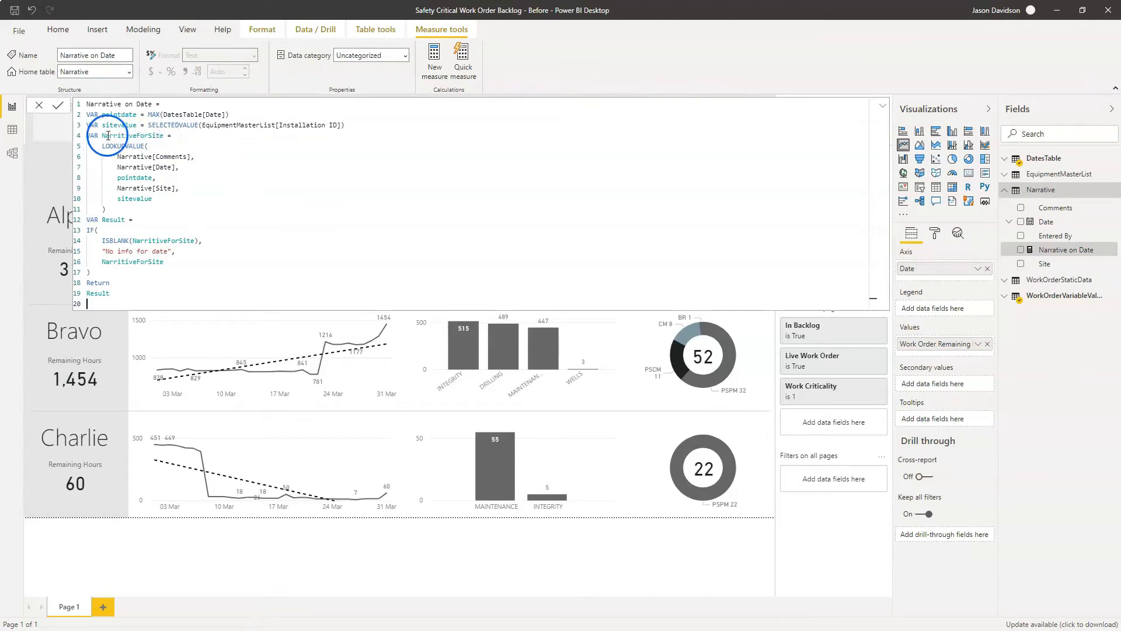
left_click(148, 146)
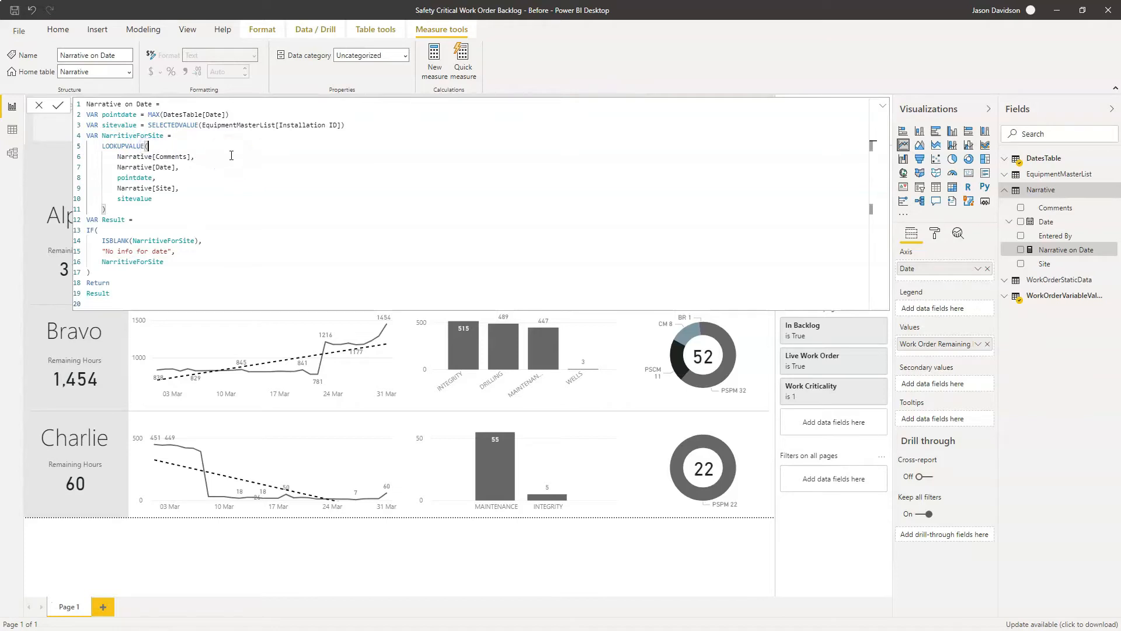
type("(")
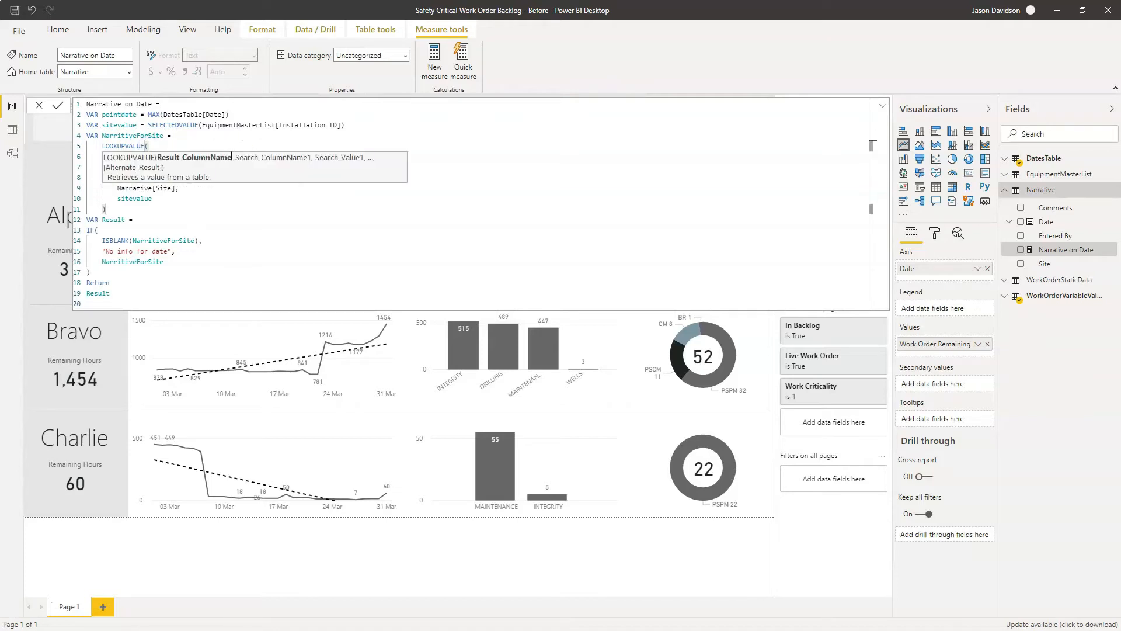
left_click(238, 218)
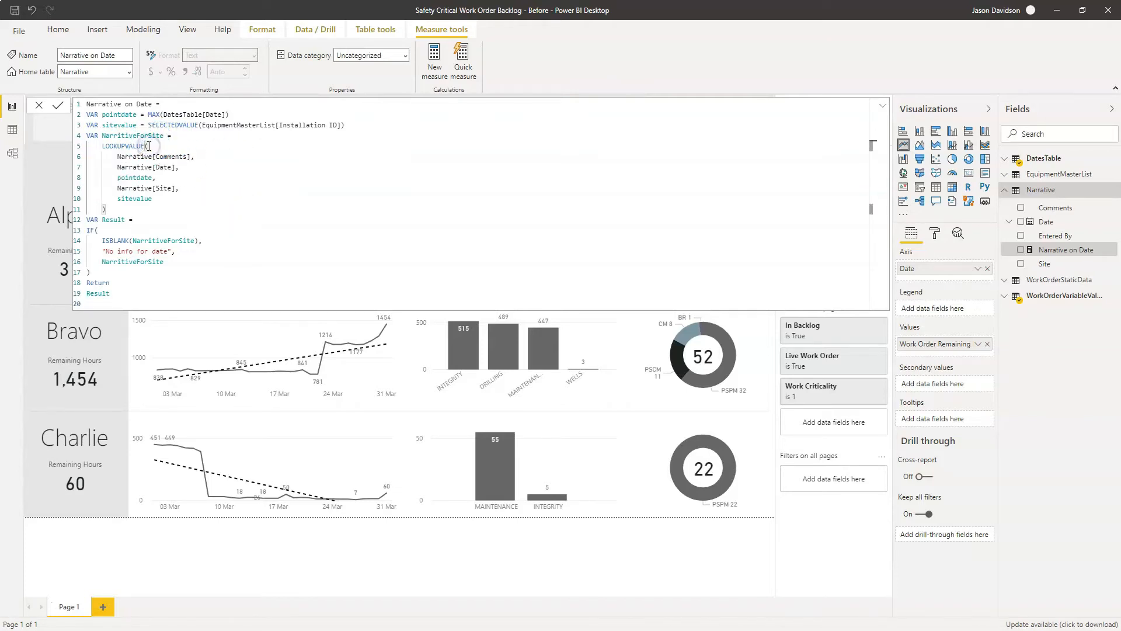
key("BackSpace")
type("(")
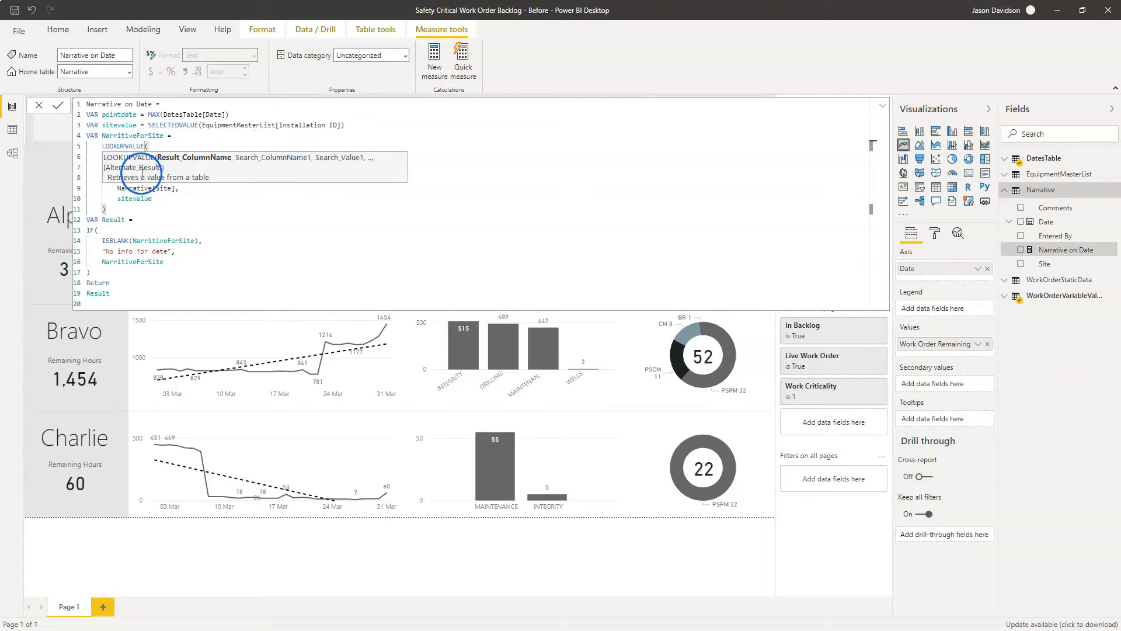
- Examine the IF syntax and the LOOKUPVALUE search column and search value arguments in the Narrative on Date formula
left_click(191, 230)
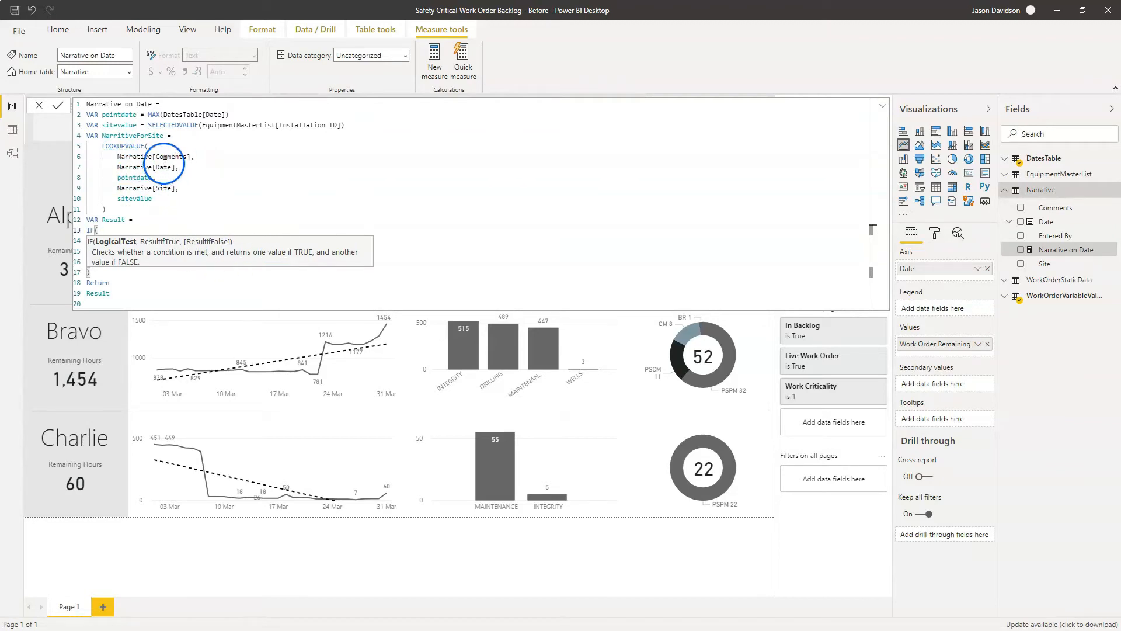
left_click(150, 147)
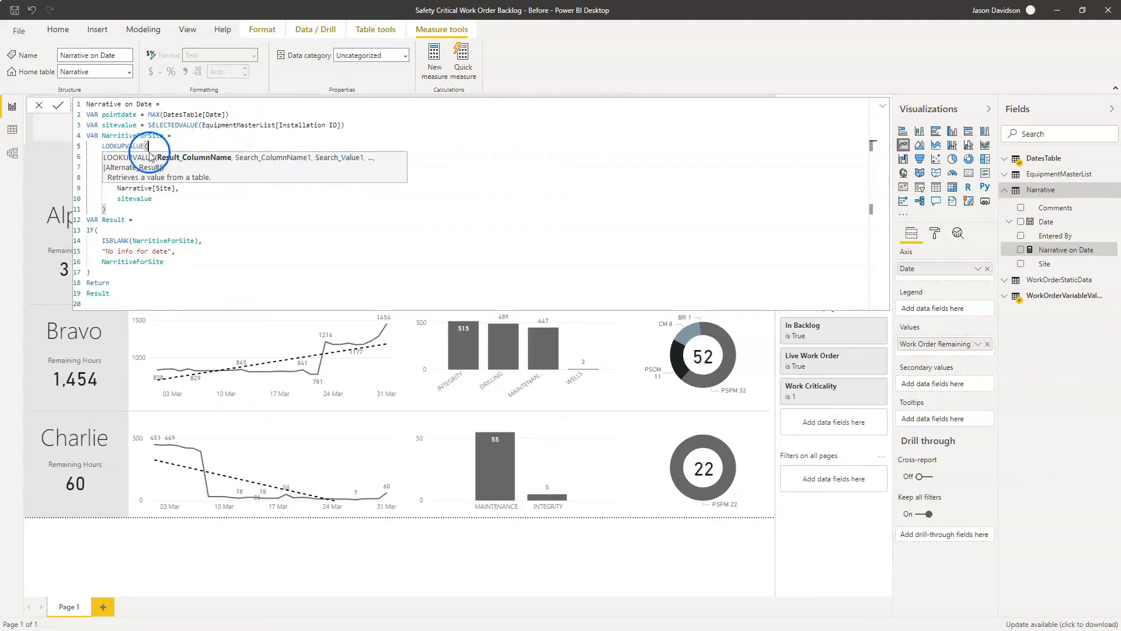
left_click(132, 200)
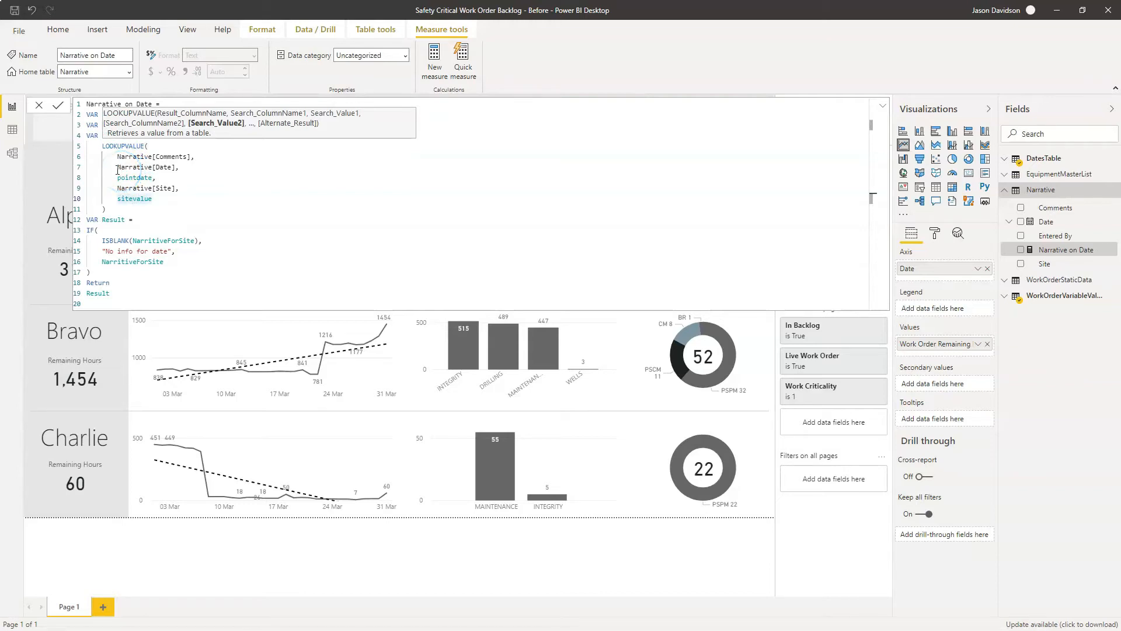
left_click(177, 169)
left_click(177, 181)
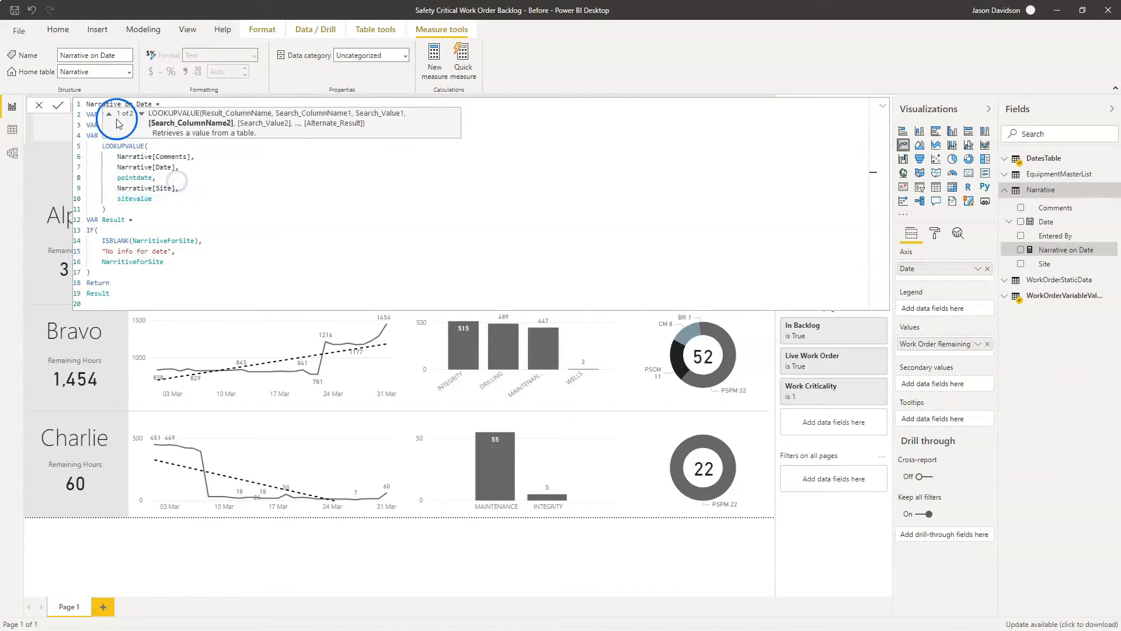
left_click(94, 115)
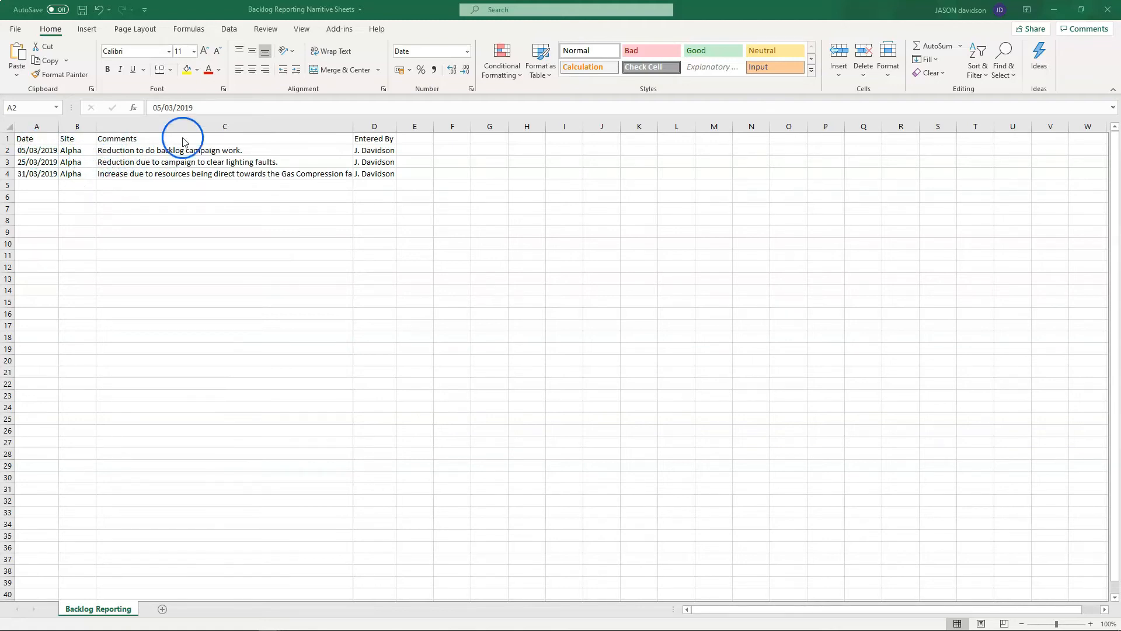
- Switch to the With Narritive report in Power BI Desktop and review its expanded Narrative on Date formula
key("super+Tab")
left_click(518, 138)
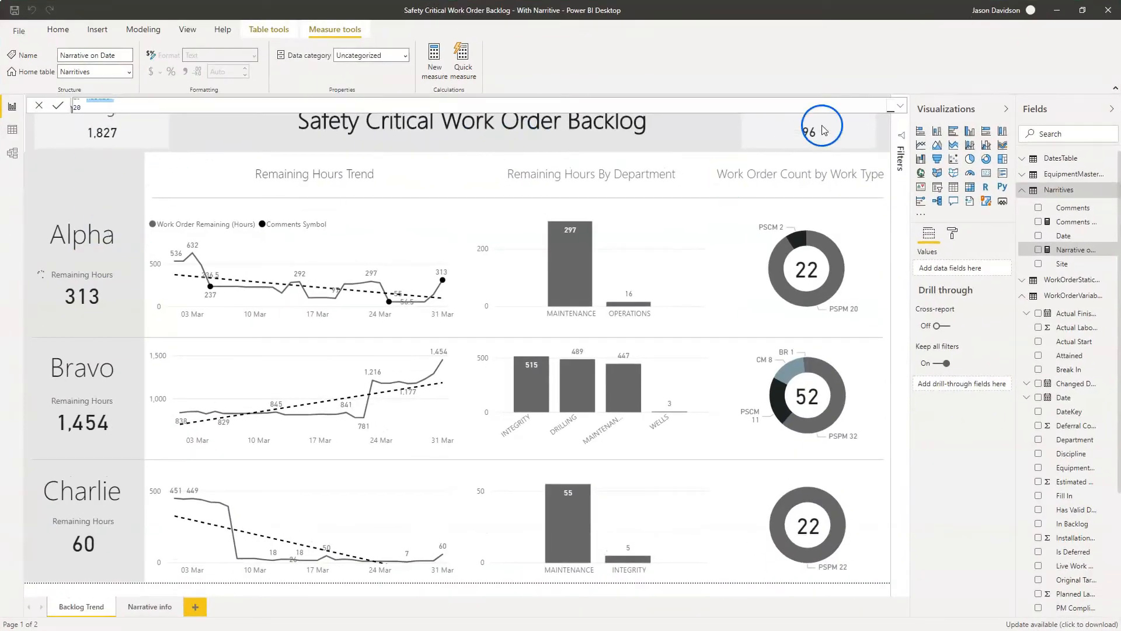
left_click(900, 106)
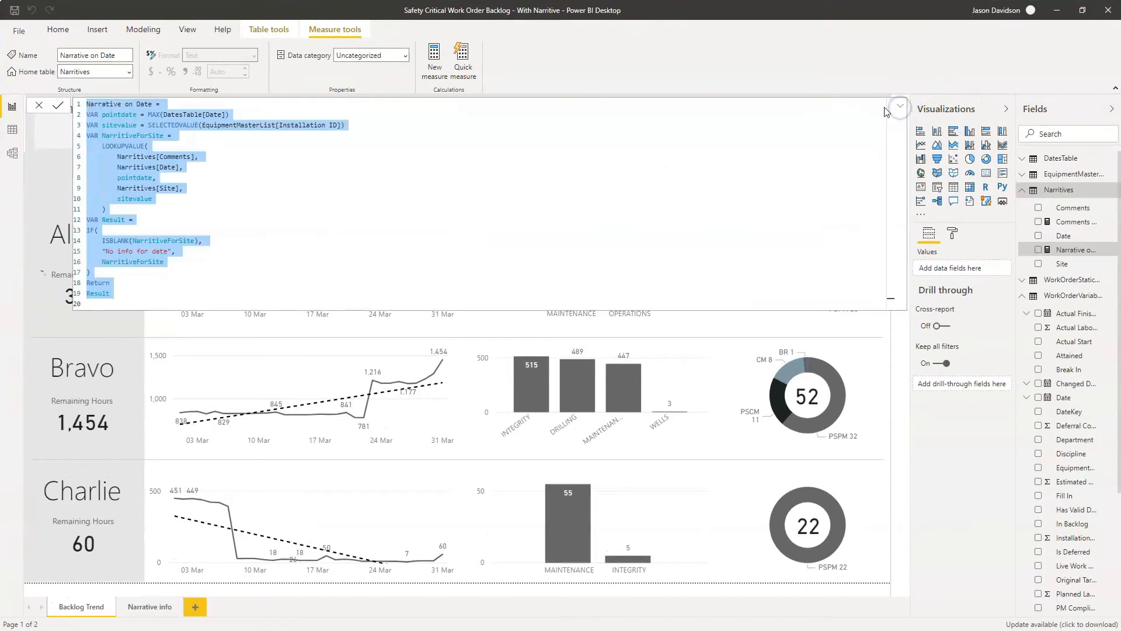
left_click(160, 163)
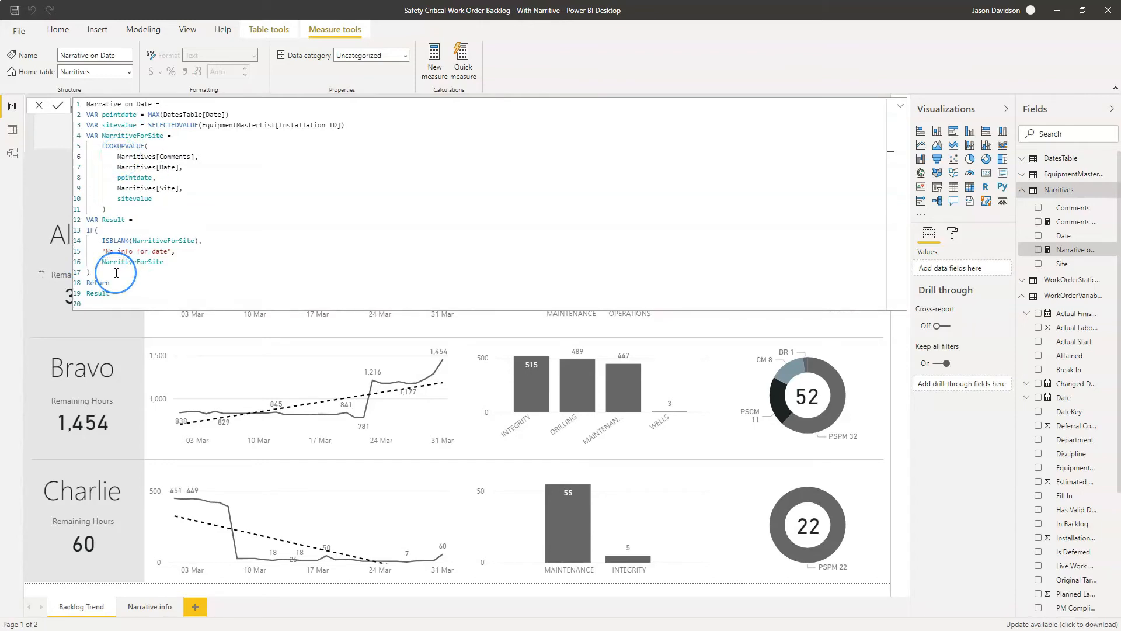
left_click(903, 108)
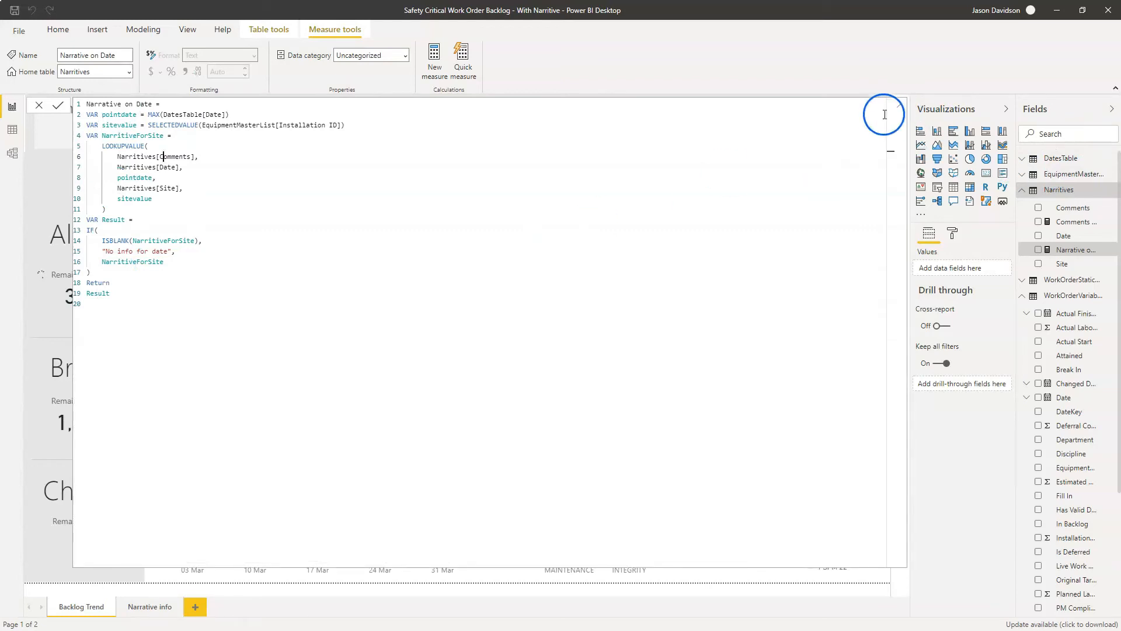
left_click(903, 109)
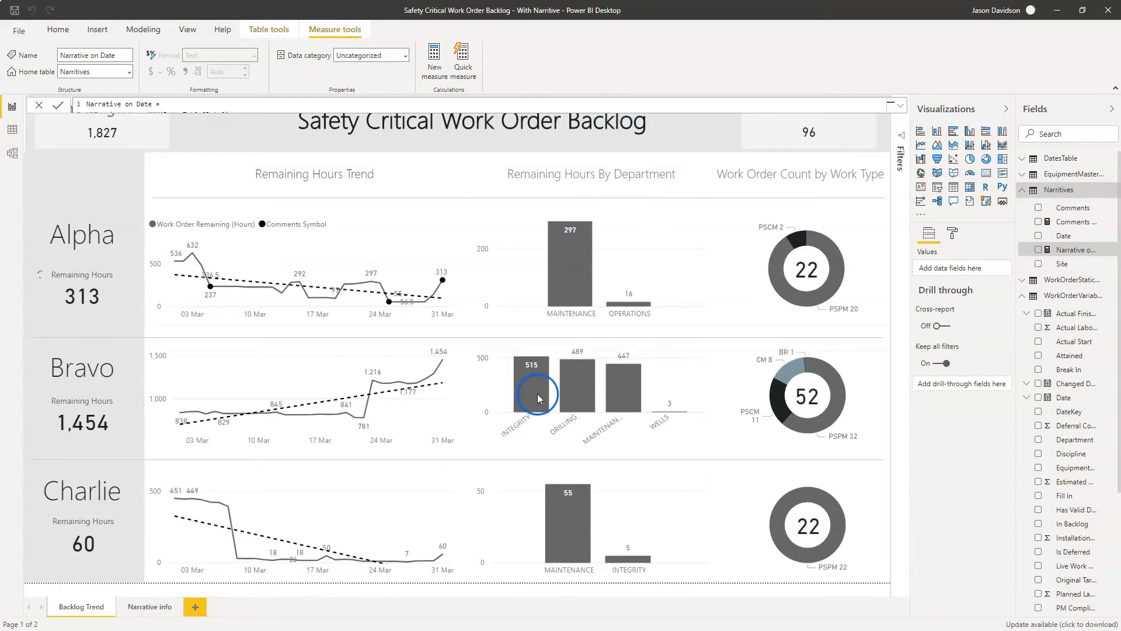
- Check the Excel narrative sheet, then return to the Before report in Power BI Desktop and collapse the measure formula
left_click(1057, 14)
left_click(230, 185)
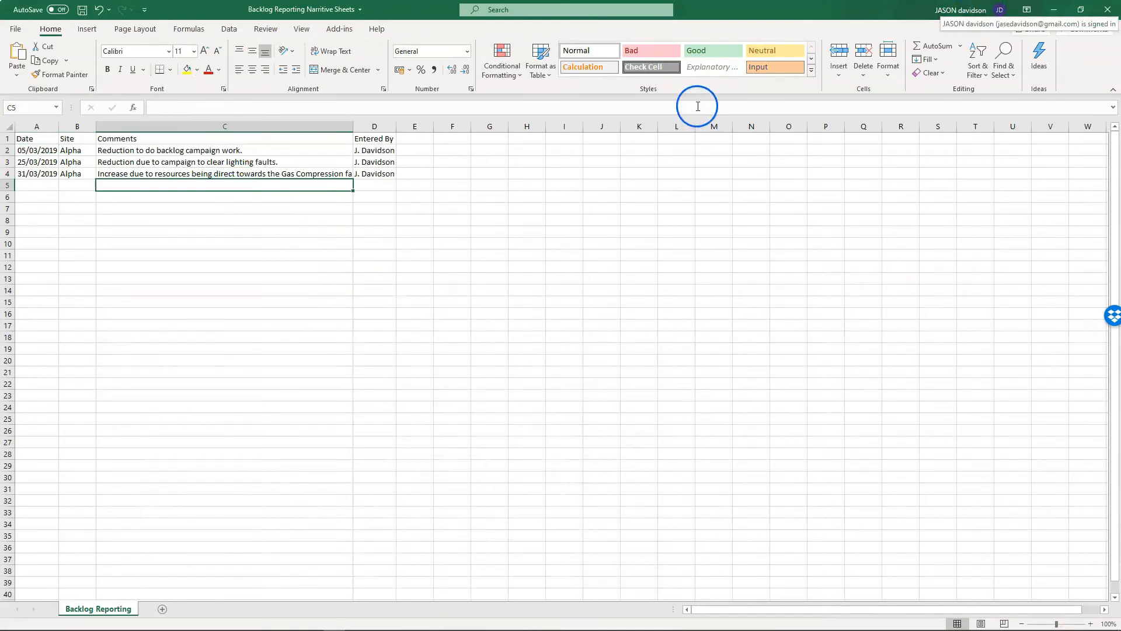
left_click(1057, 15)
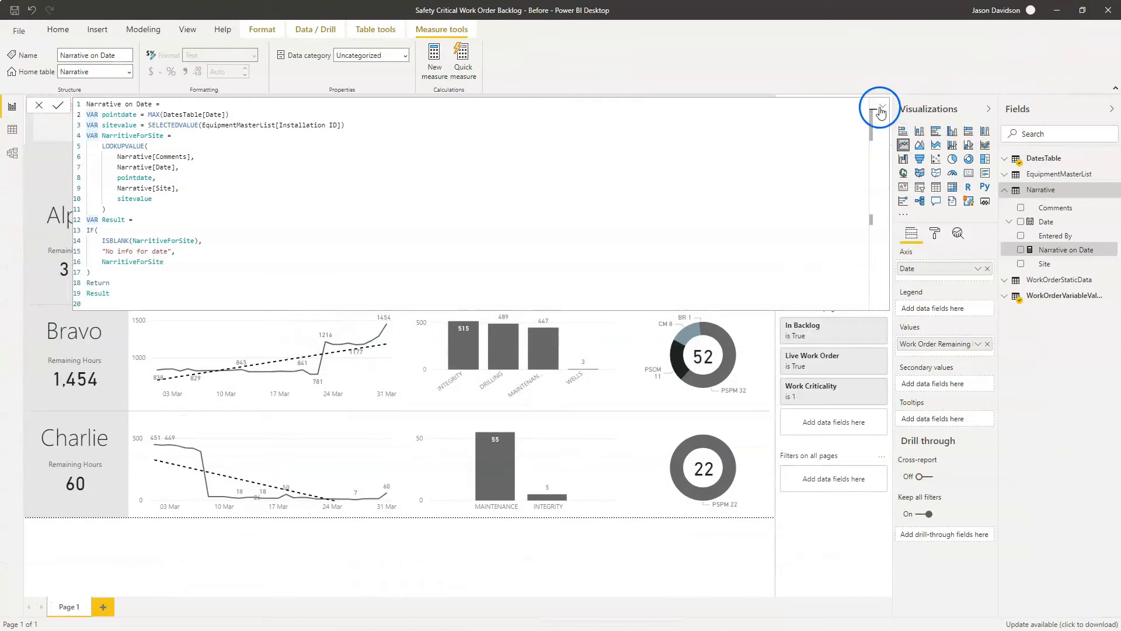
left_click(881, 110)
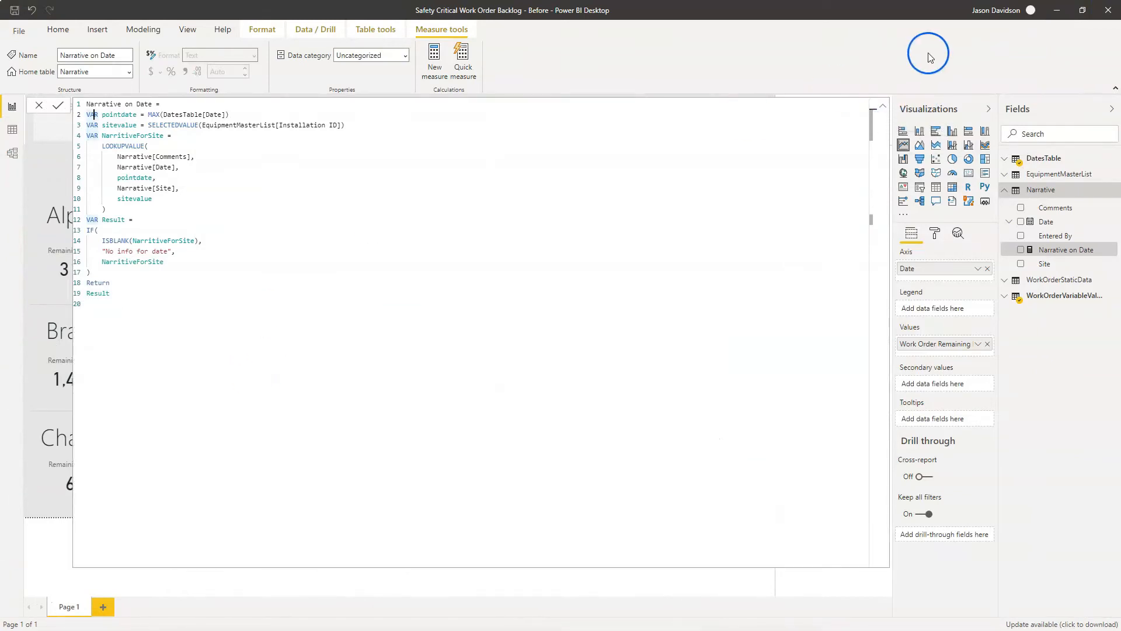
left_click(880, 106)
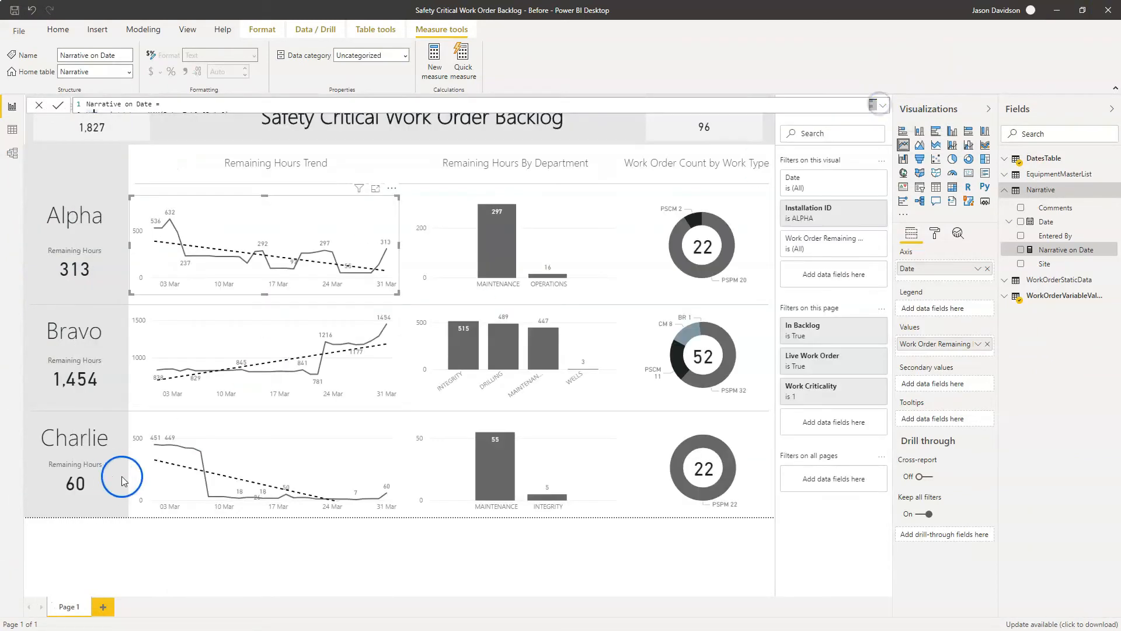
- Add a new report page and name it "Tooltip - Narrative"
left_click(105, 609)
left_click(117, 611)
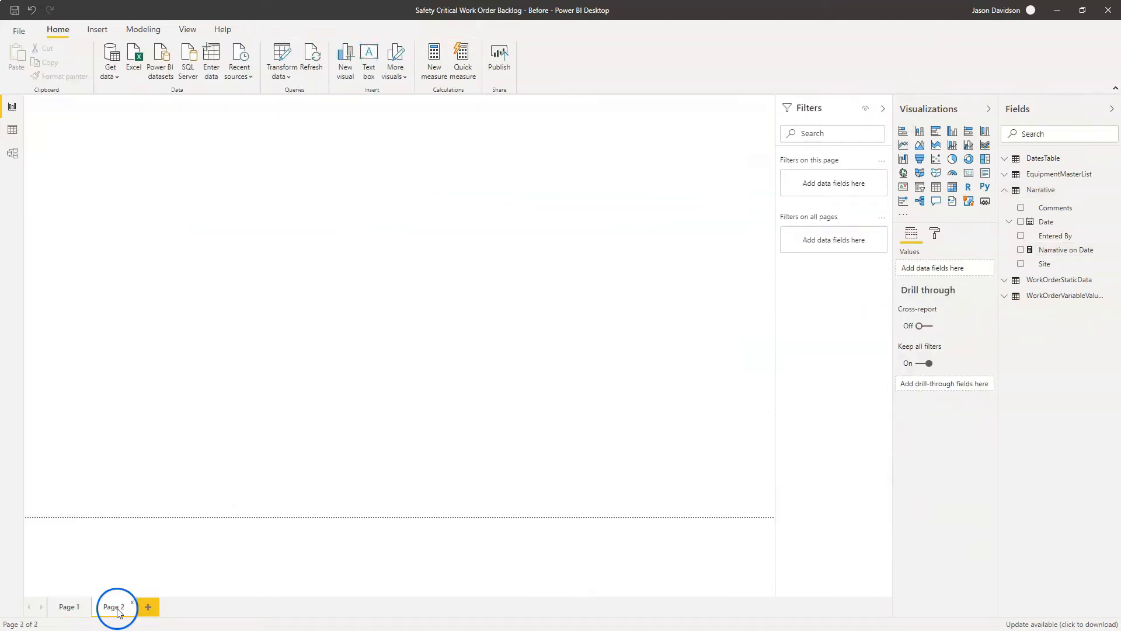
double_click(118, 611)
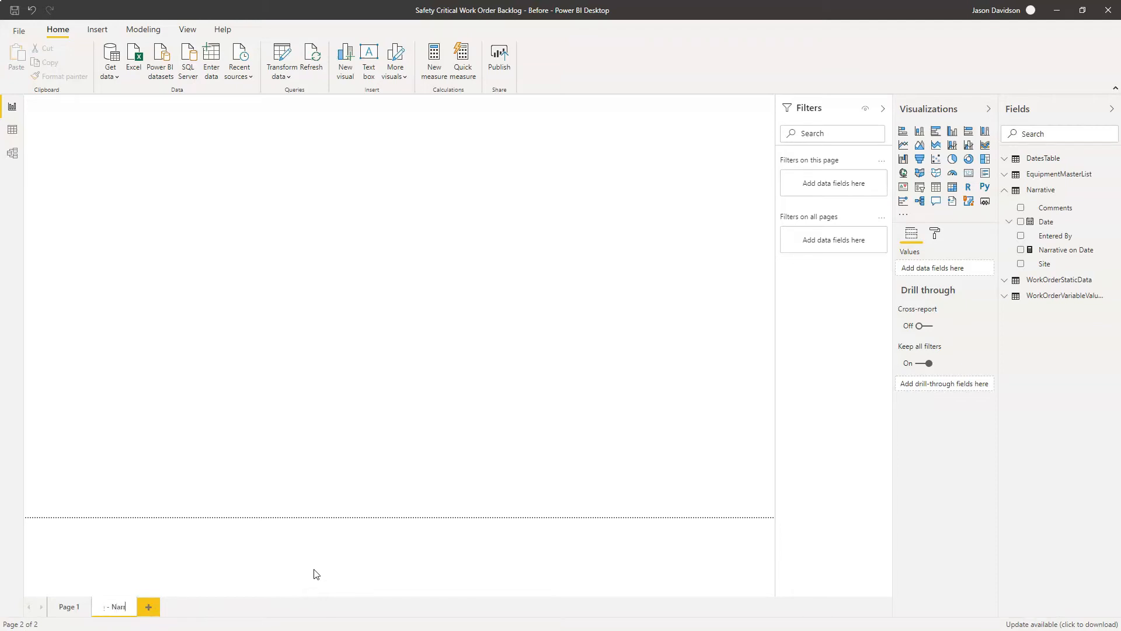
type("Tooltip - Narrative")
key("Return")
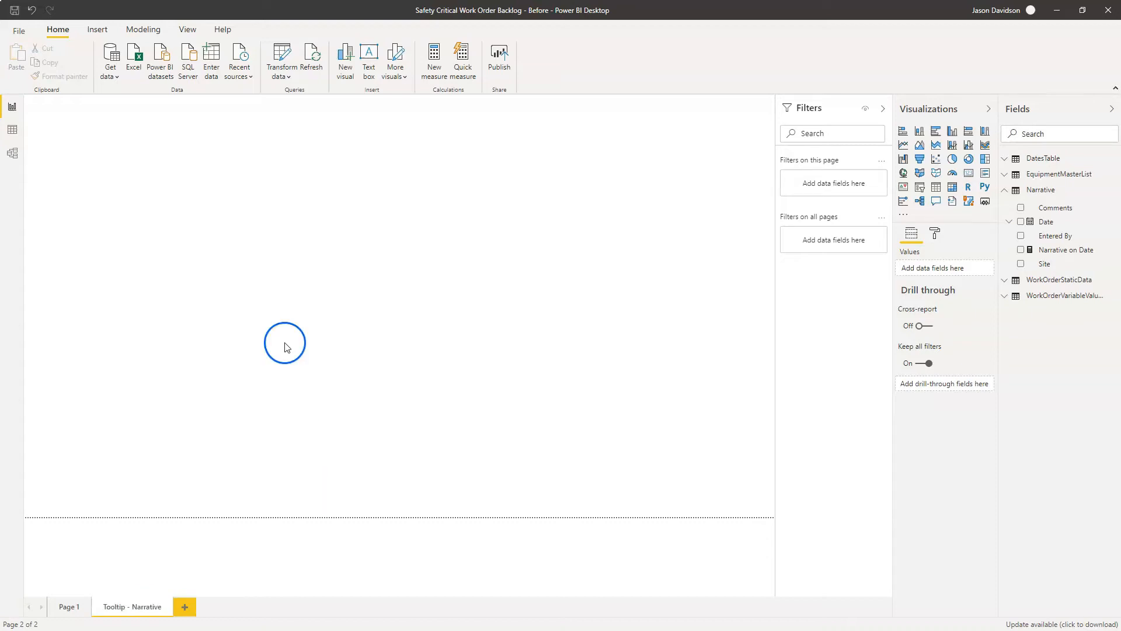
- Enable the Tooltip option in the page information of the Tooltip - Narrative page
left_click(934, 236)
left_click(923, 279)
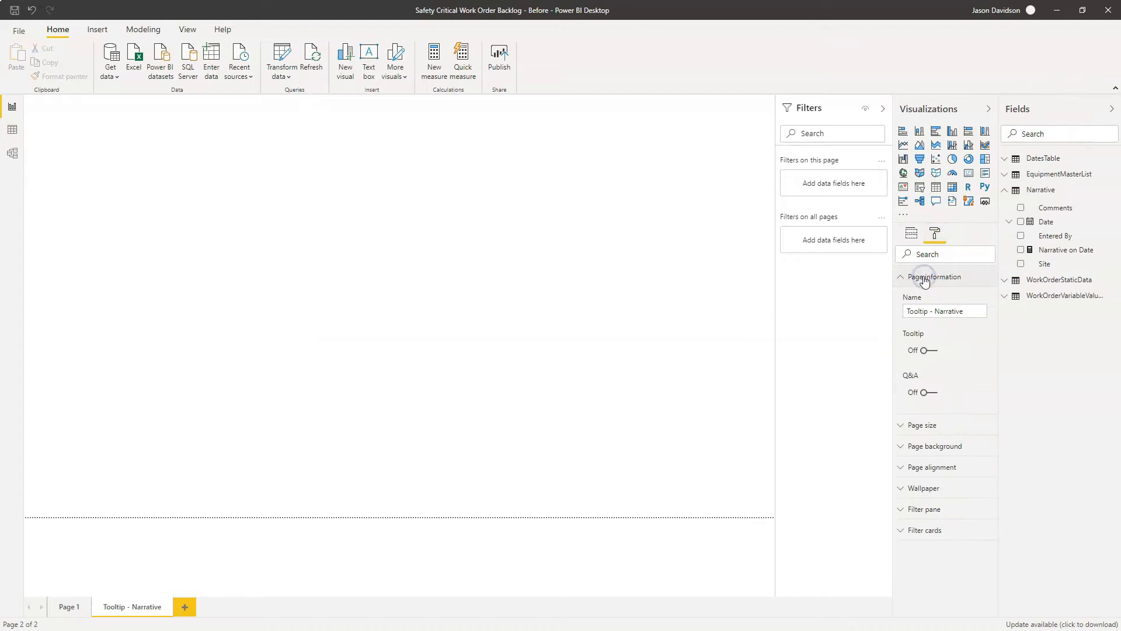
left_click(924, 351)
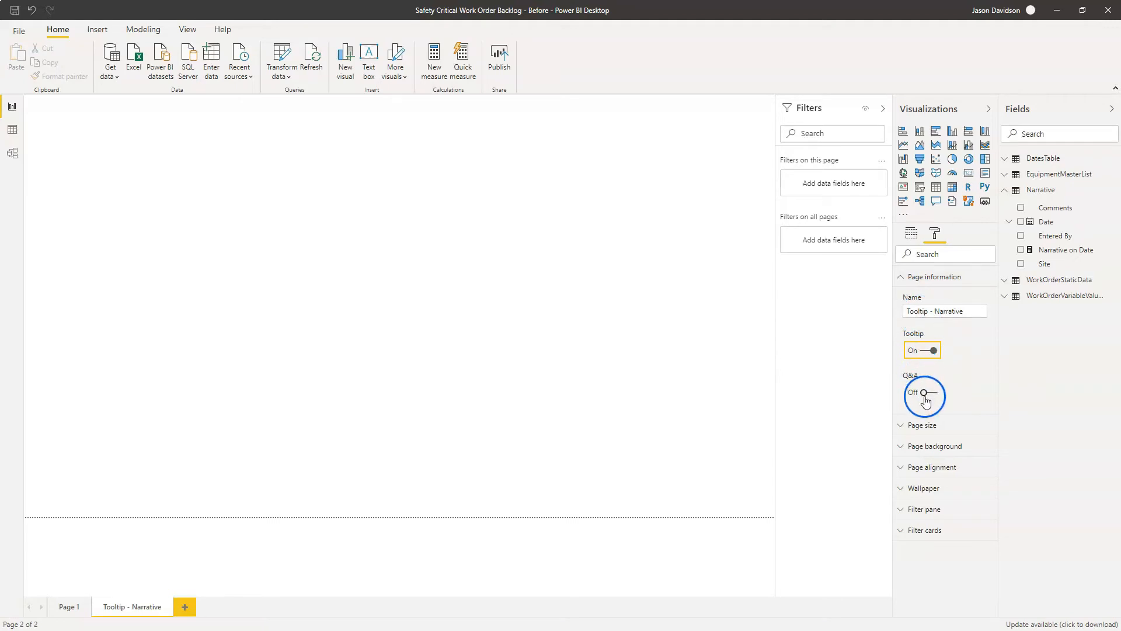
- Base the page size on the Tooltip type, then make it Custom with a height of 120 pixels
left_click(925, 432)
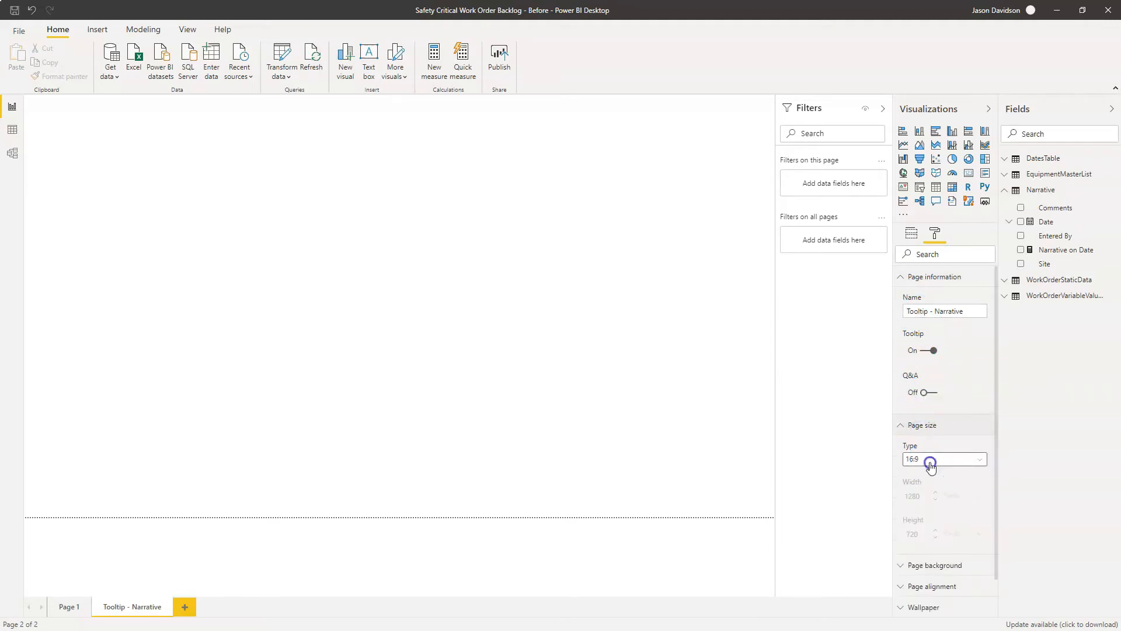
left_click(928, 459)
left_click(928, 512)
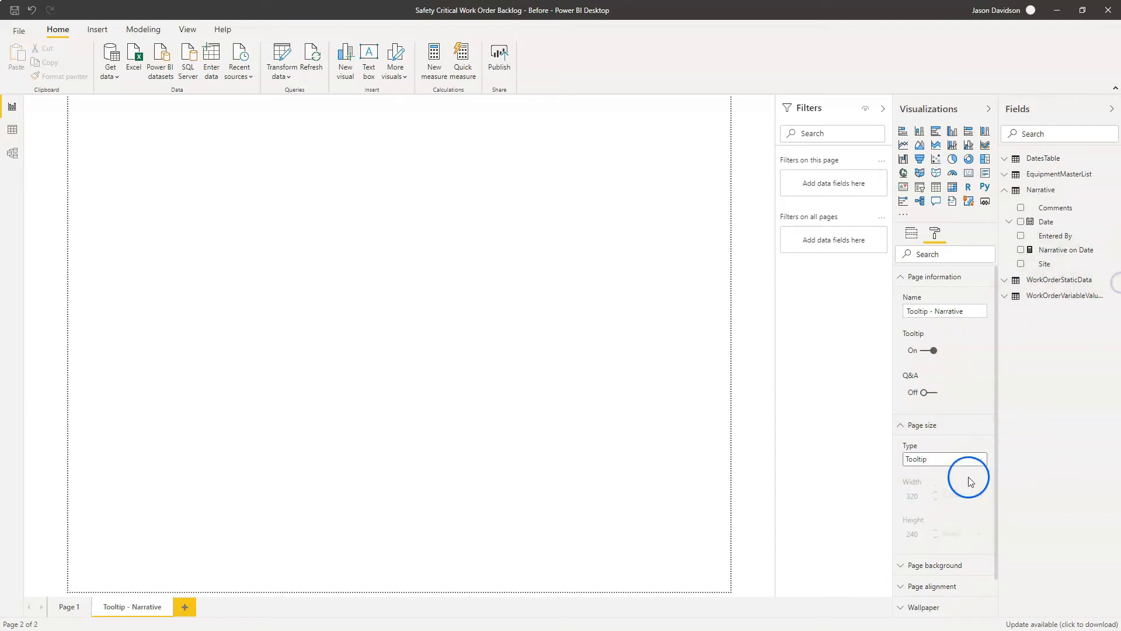
left_click(978, 459)
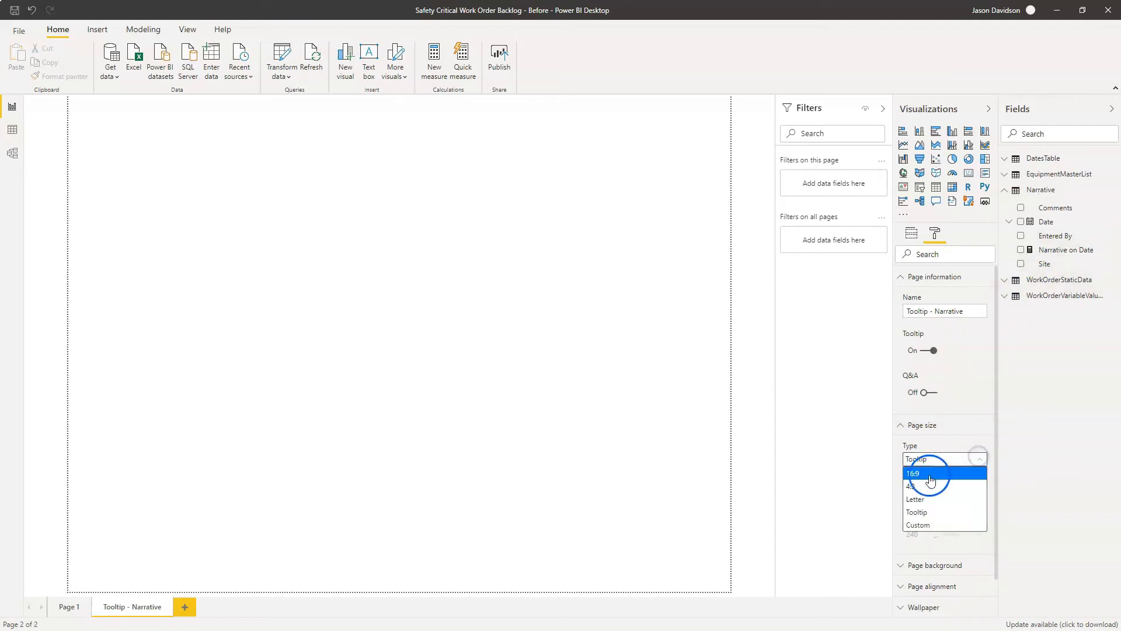
left_click(936, 526)
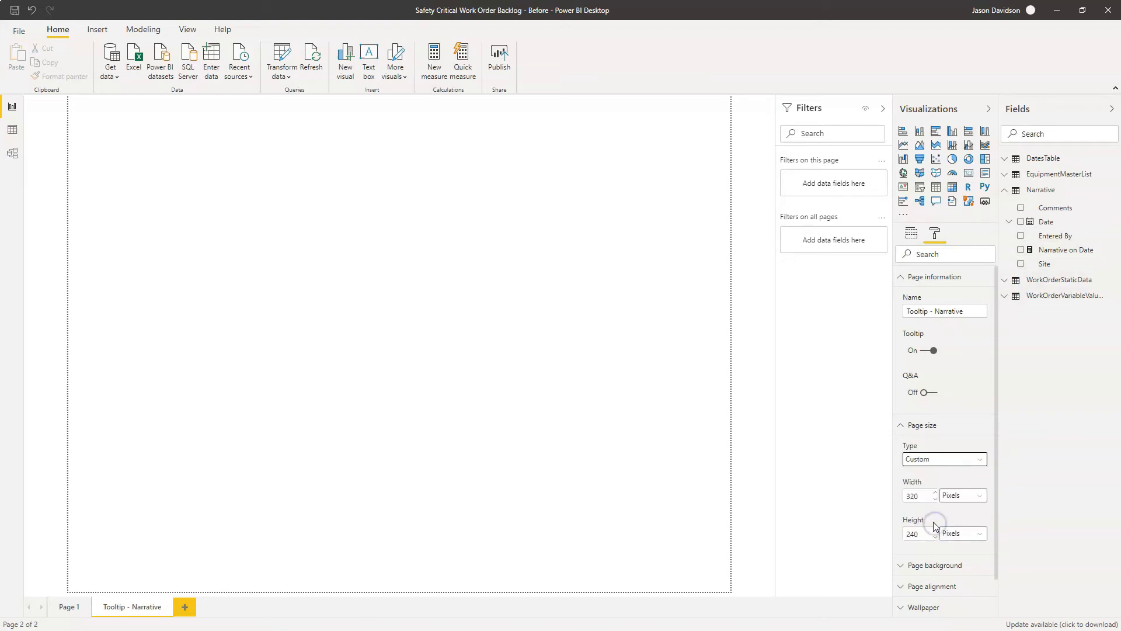
type("120")
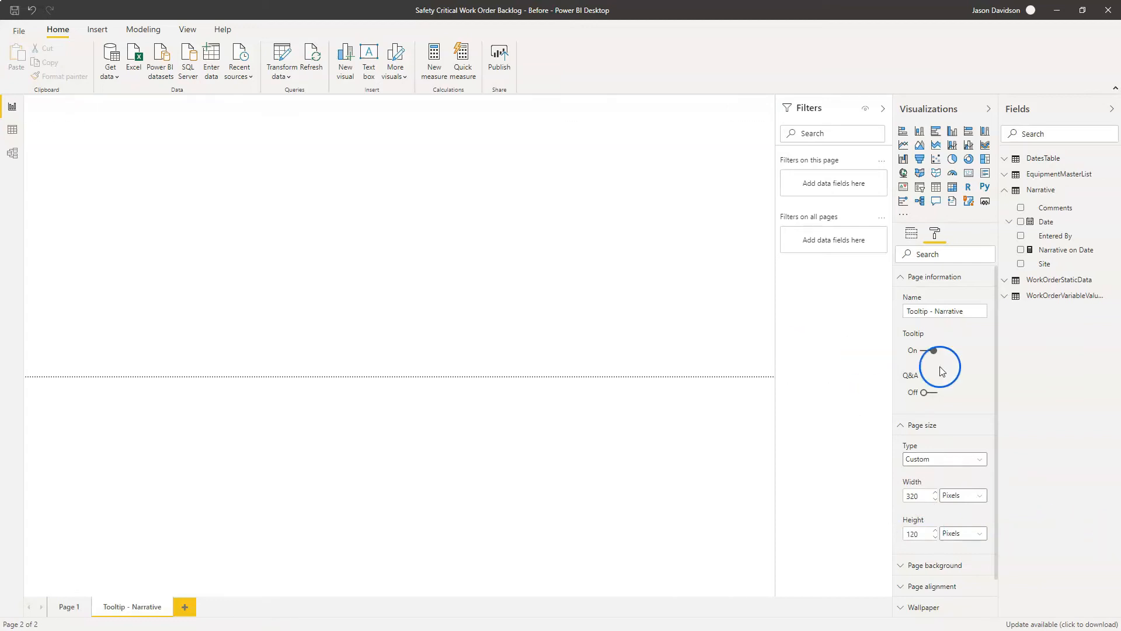
left_click(483, 284)
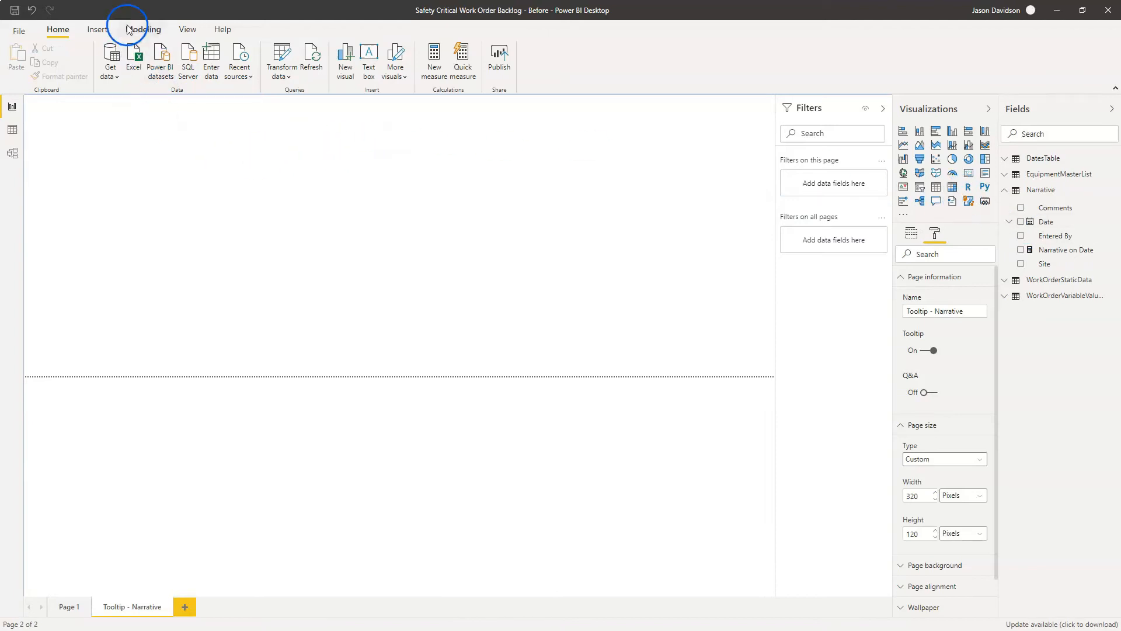
- Insert a blank button on the Tooltip - Narrative page and enlarge it to fill the whole page
left_click(97, 31)
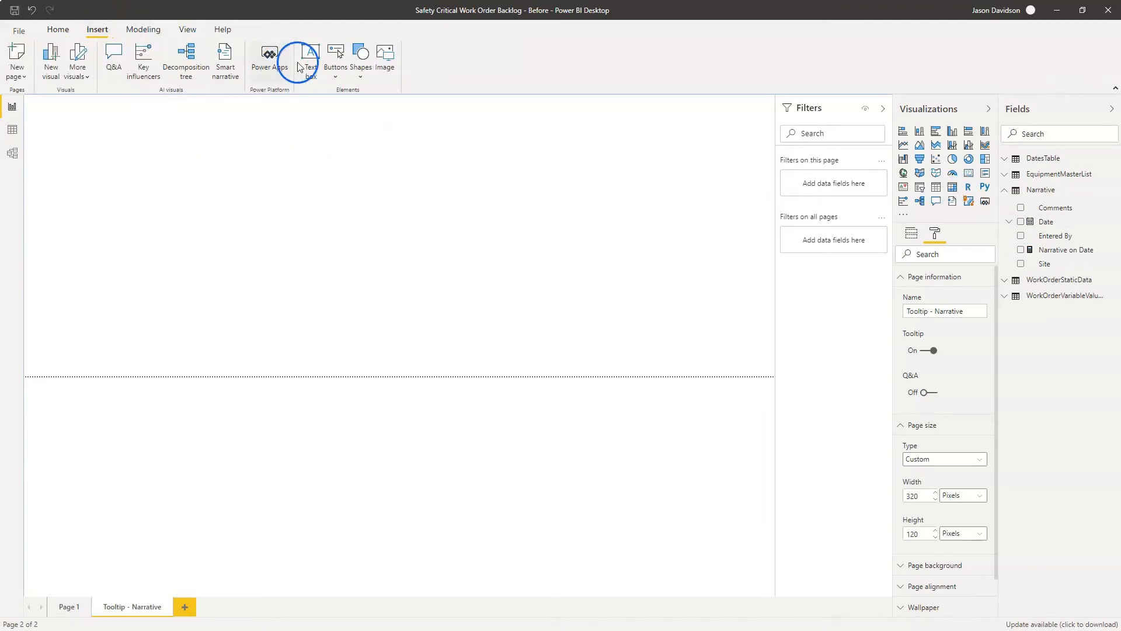
left_click(335, 78)
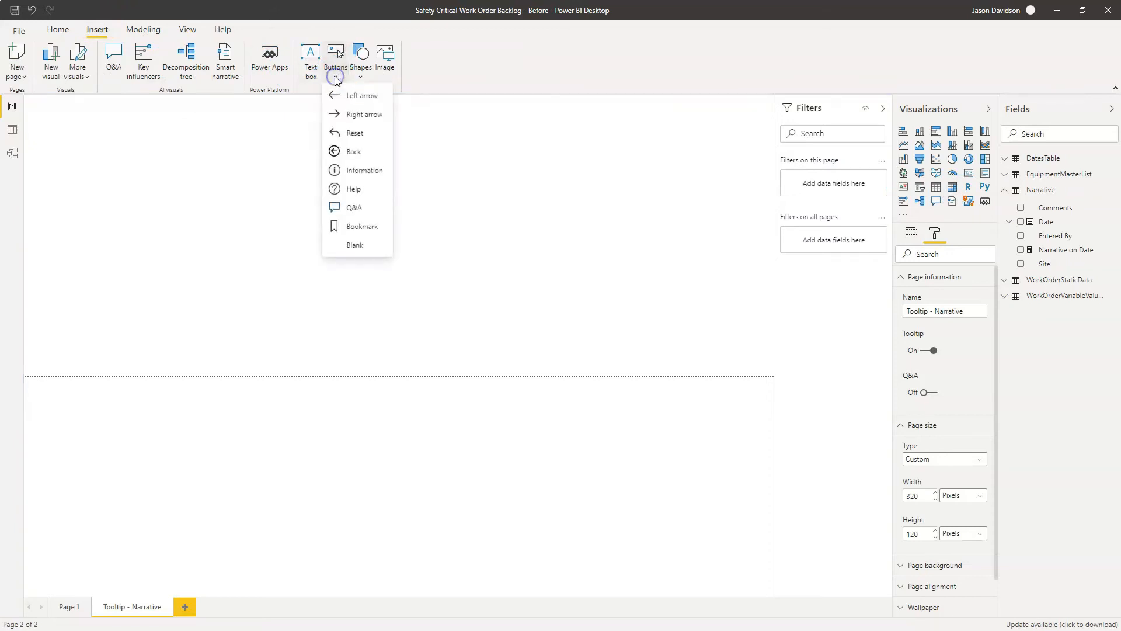
left_click(357, 241)
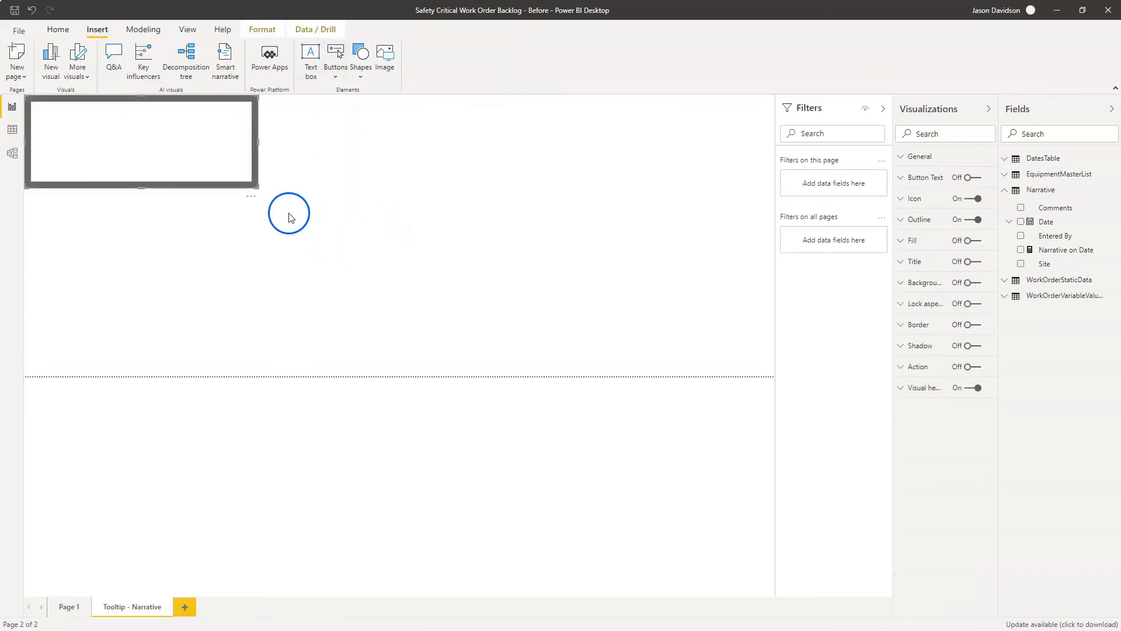
left_click_drag(257, 187, 801, 383)
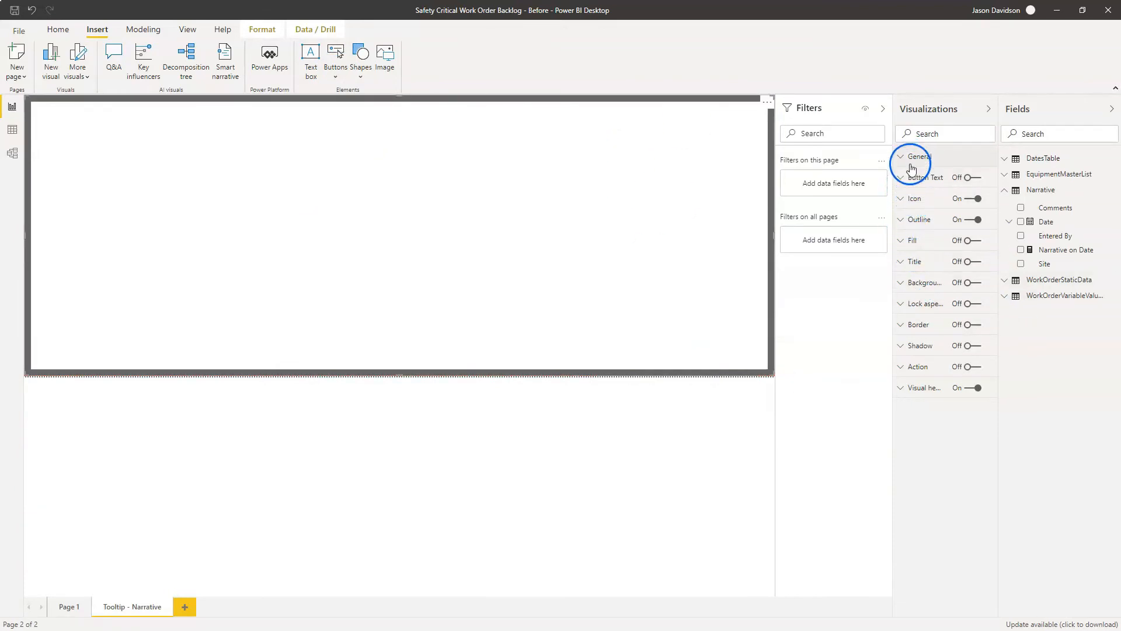
- Set the button's outline weight to 1 pt
left_click(914, 221)
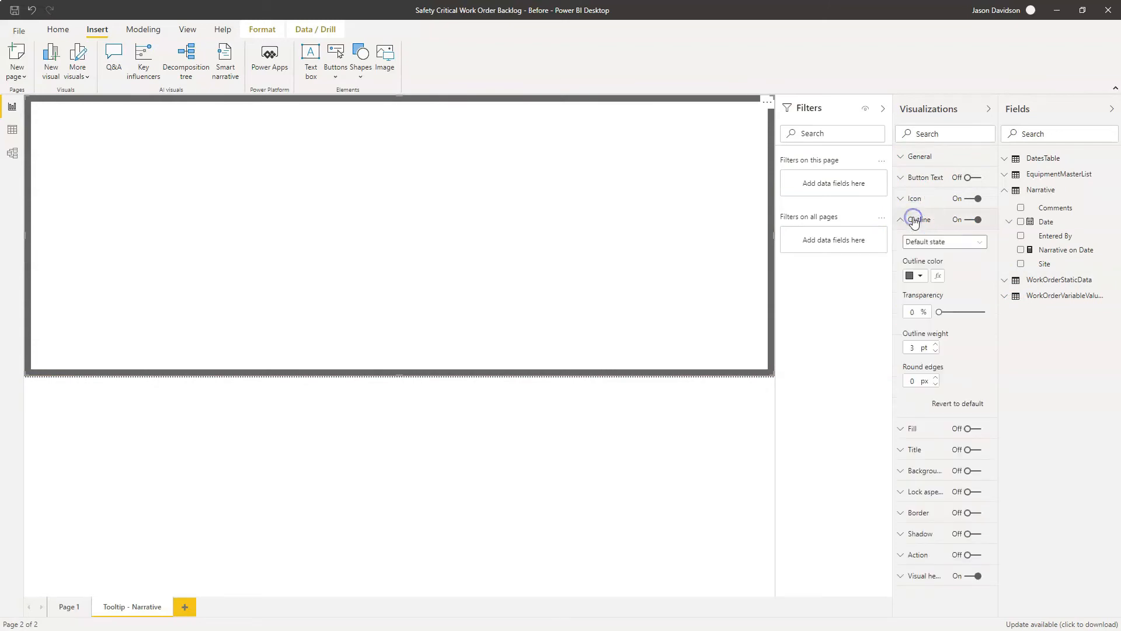
left_click(935, 351)
left_click(935, 352)
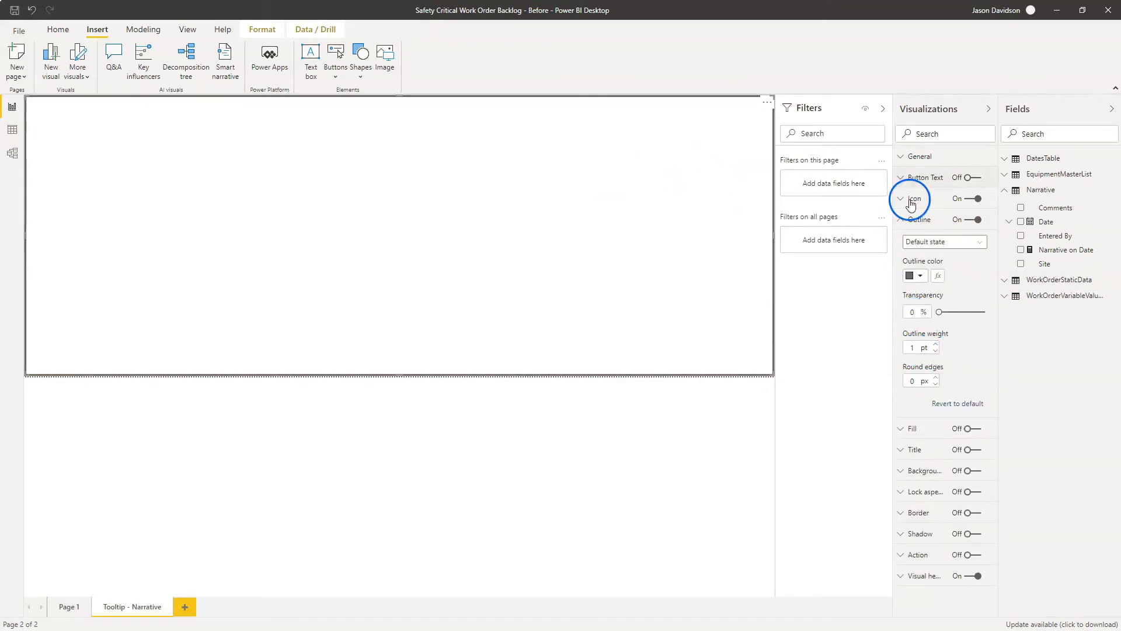
left_click(902, 219)
left_click(902, 156)
left_click(902, 159)
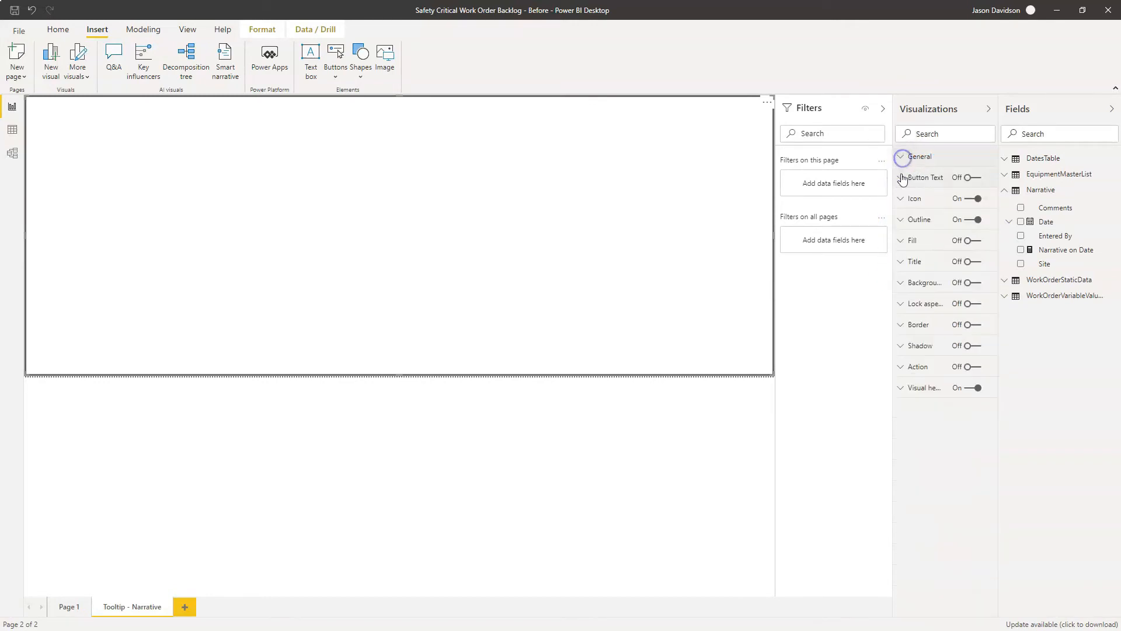
- Turn on the button text and enter "Text" for the default state
left_click(902, 177)
left_click(969, 178)
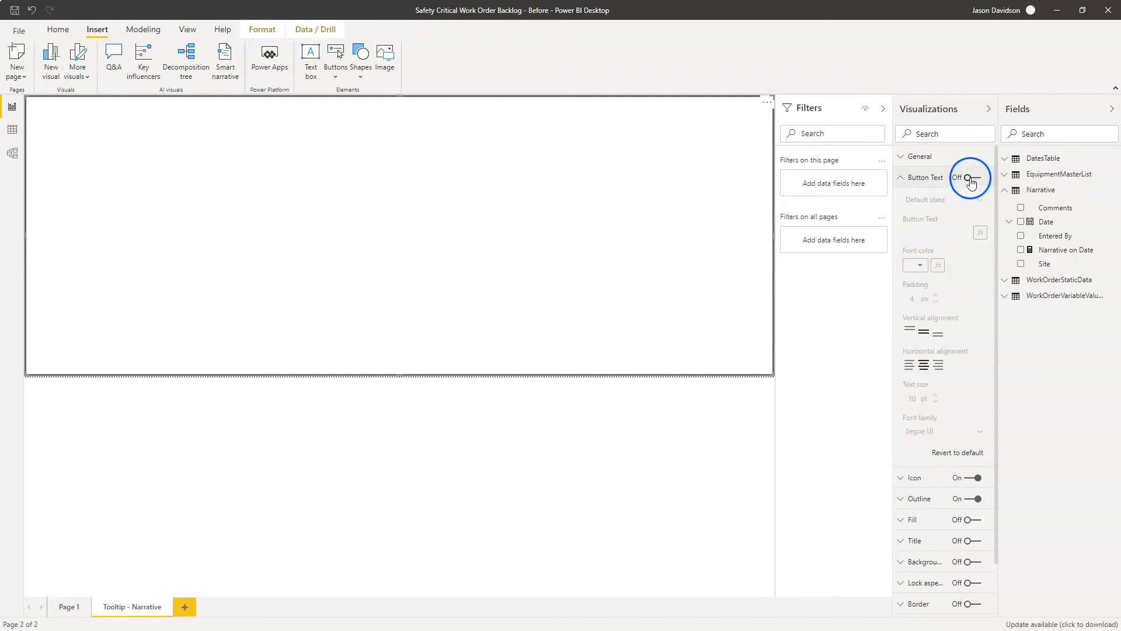
left_click(918, 231)
left_click(969, 230)
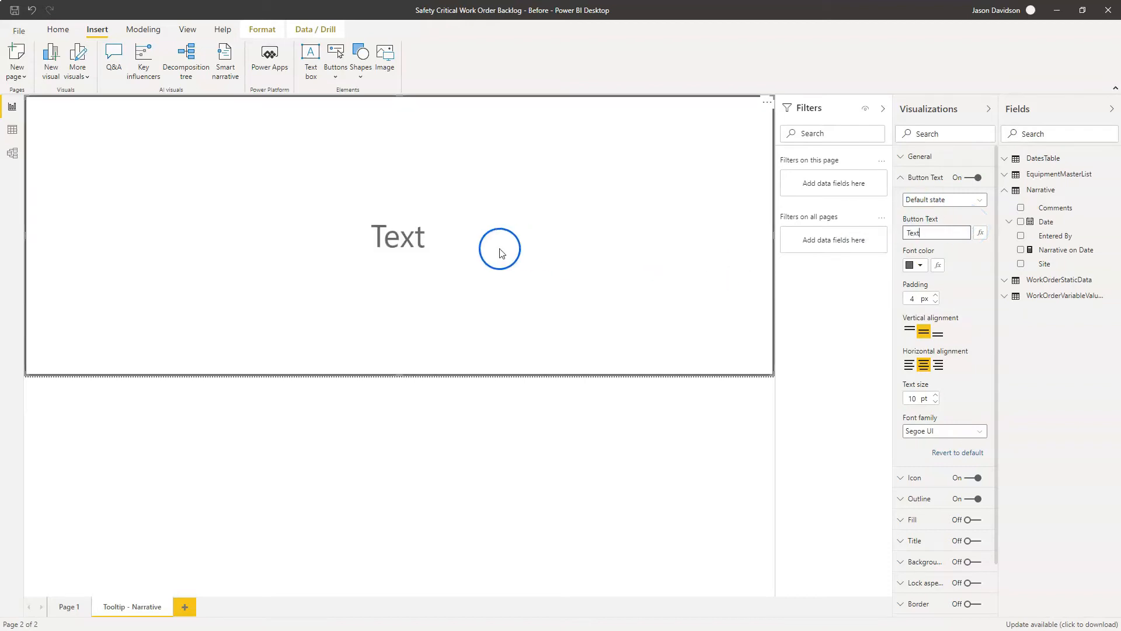
- Format the button text by field value, based on the Narrative on Date measure from the Narrative table
left_click(981, 234)
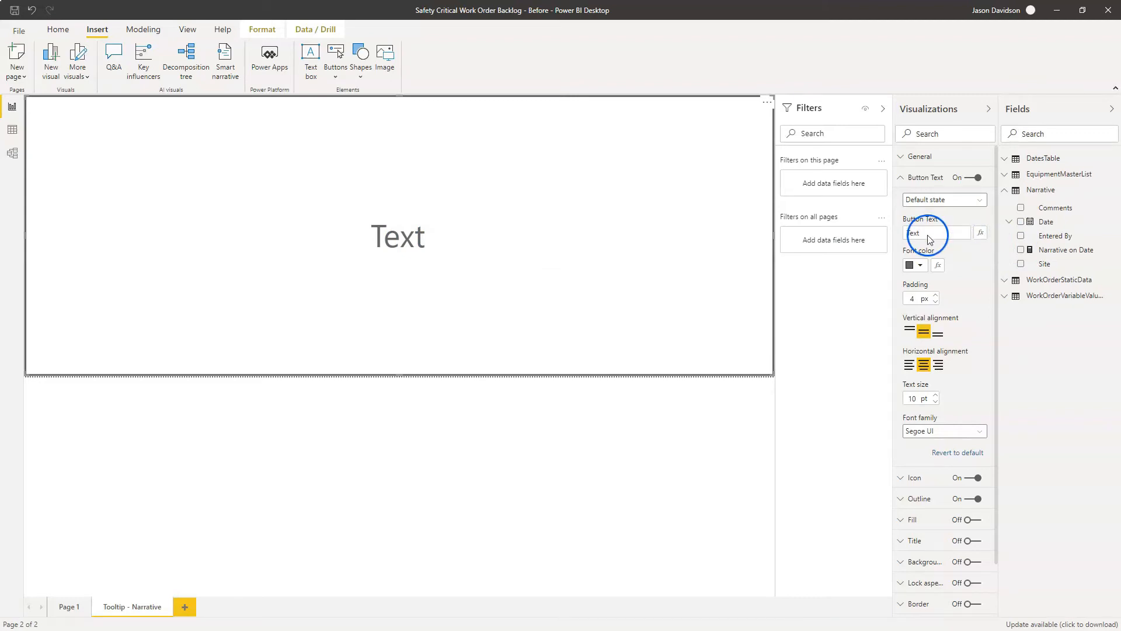
left_click(981, 232)
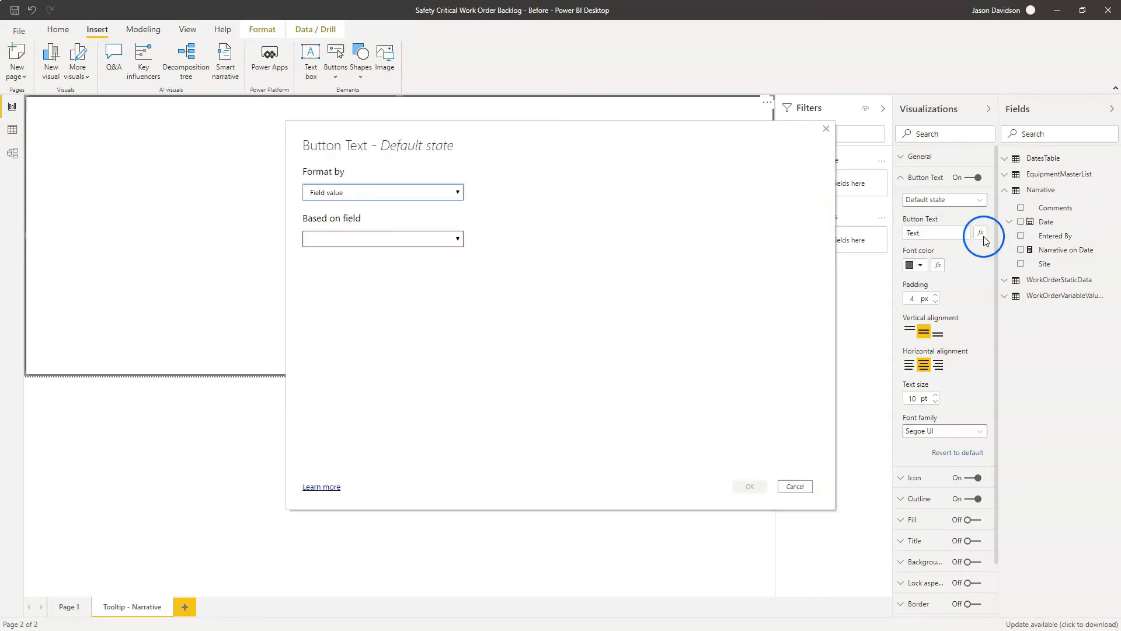
left_click(362, 235)
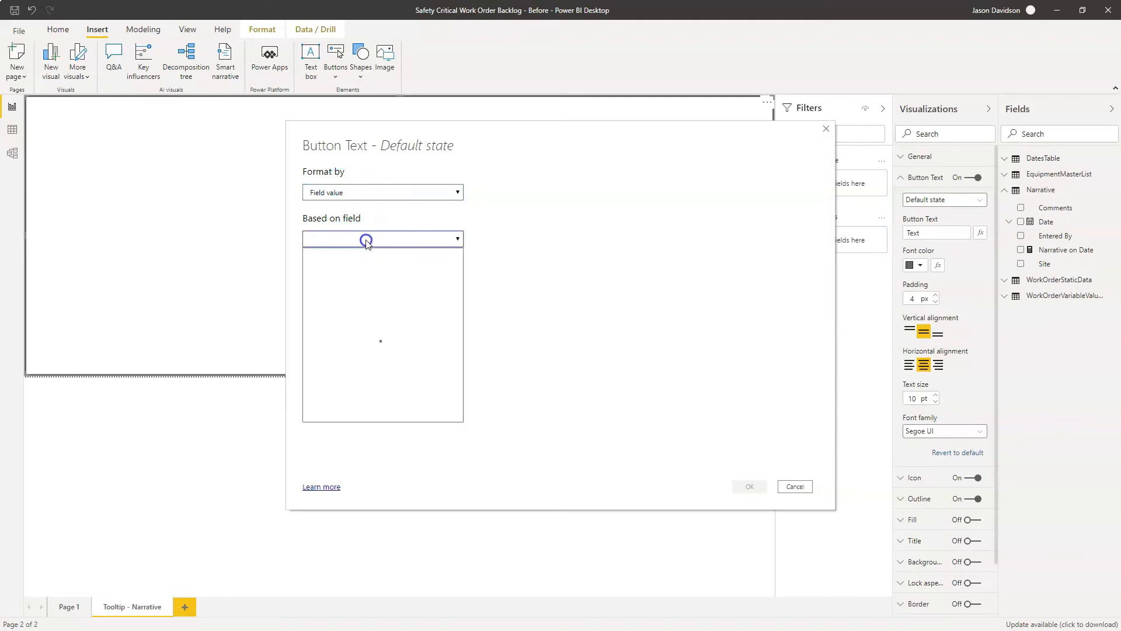
left_click(320, 316)
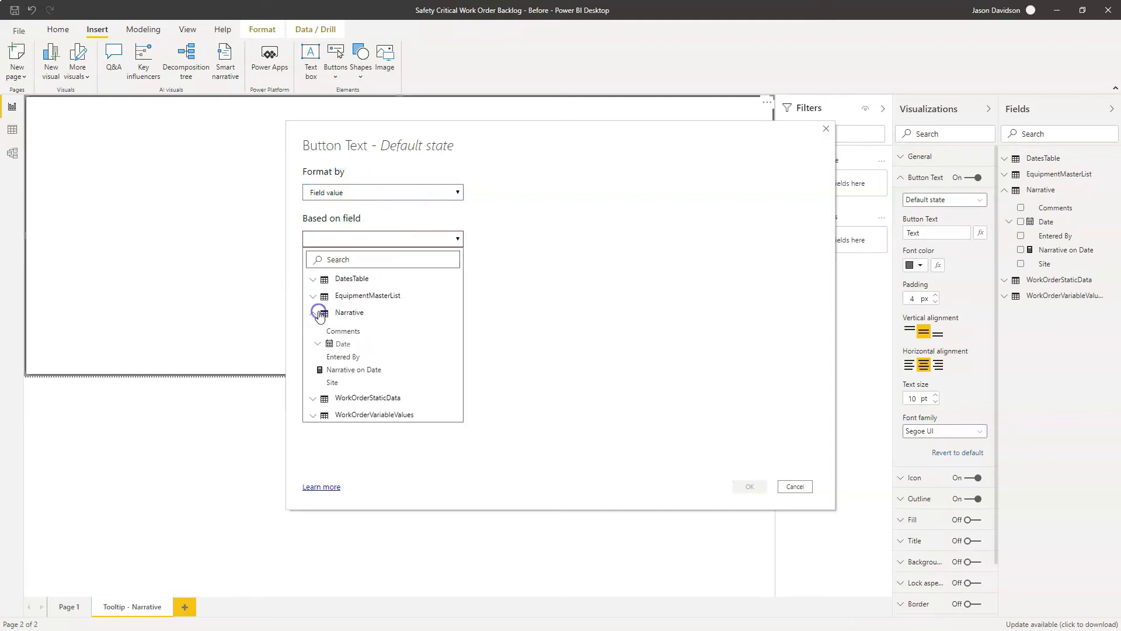
left_click(345, 369)
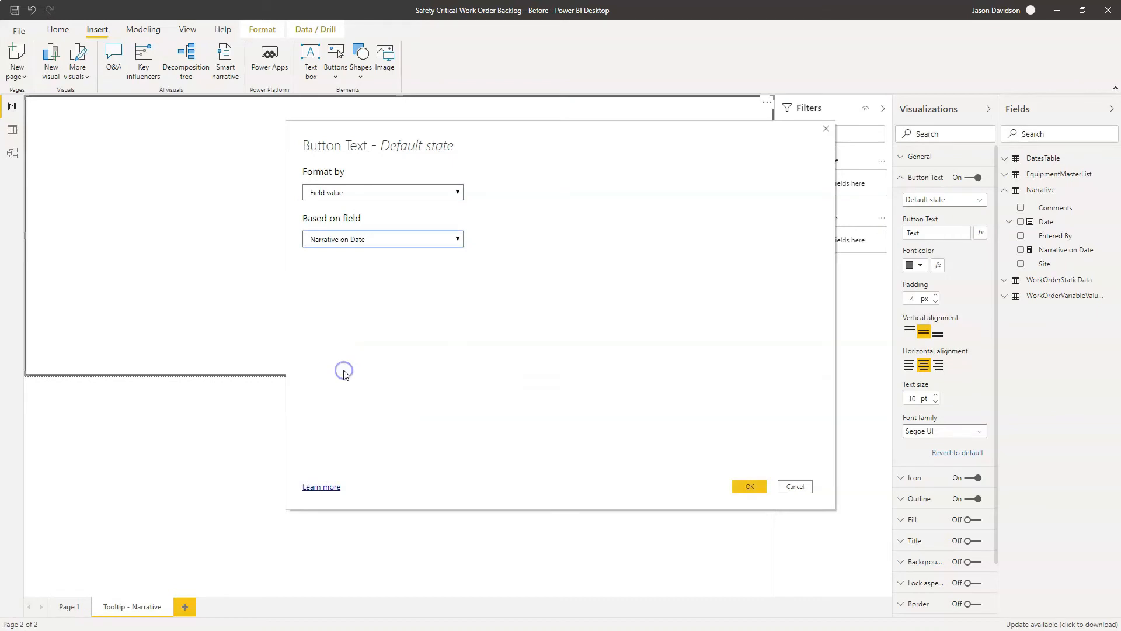
left_click(751, 487)
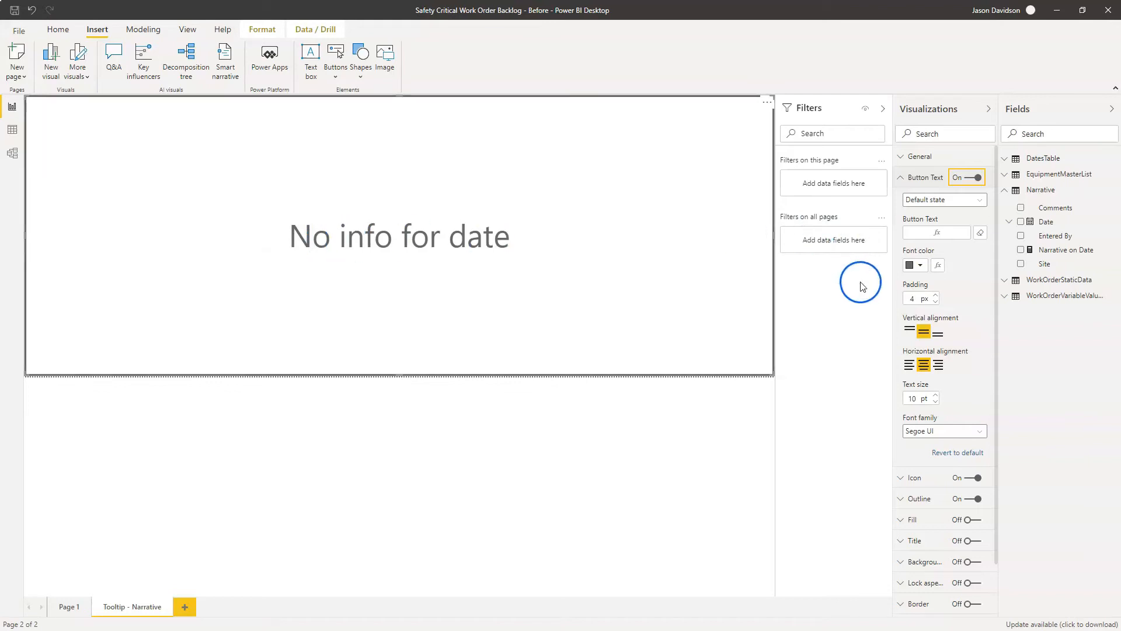
- Align the button text vertically to the top and horizontally to the left
left_click(909, 330)
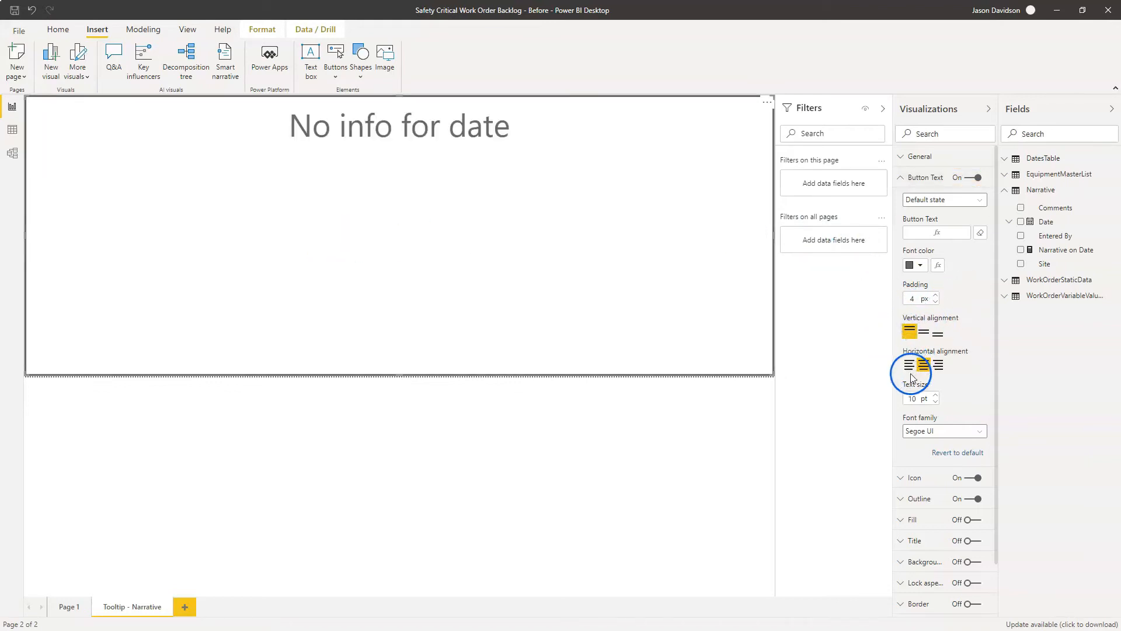
left_click(910, 365)
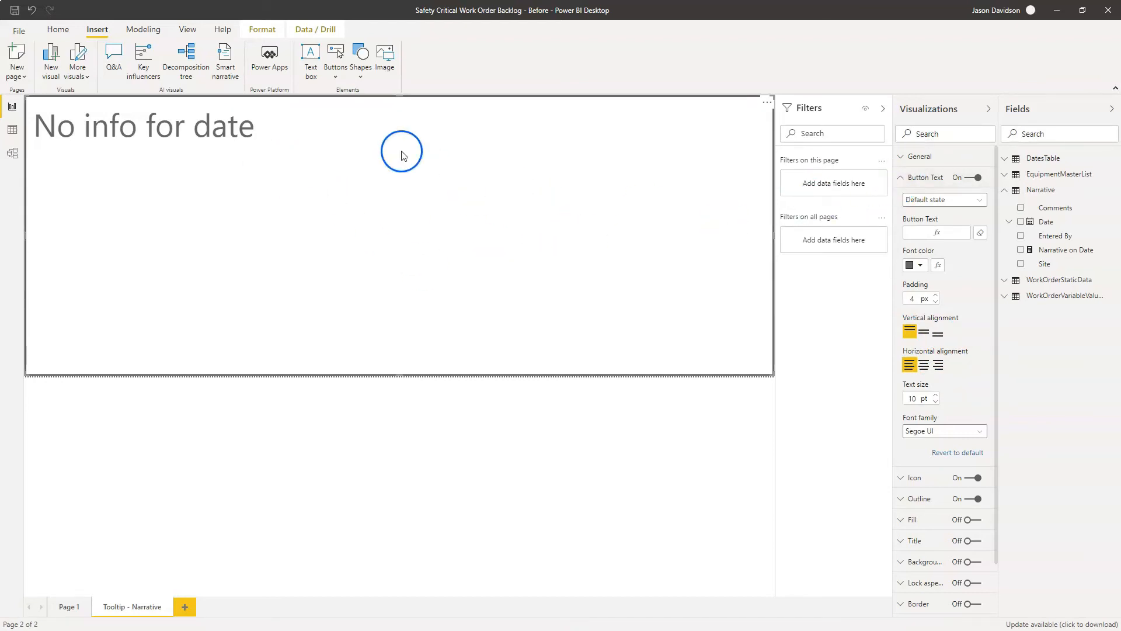
left_click(901, 181)
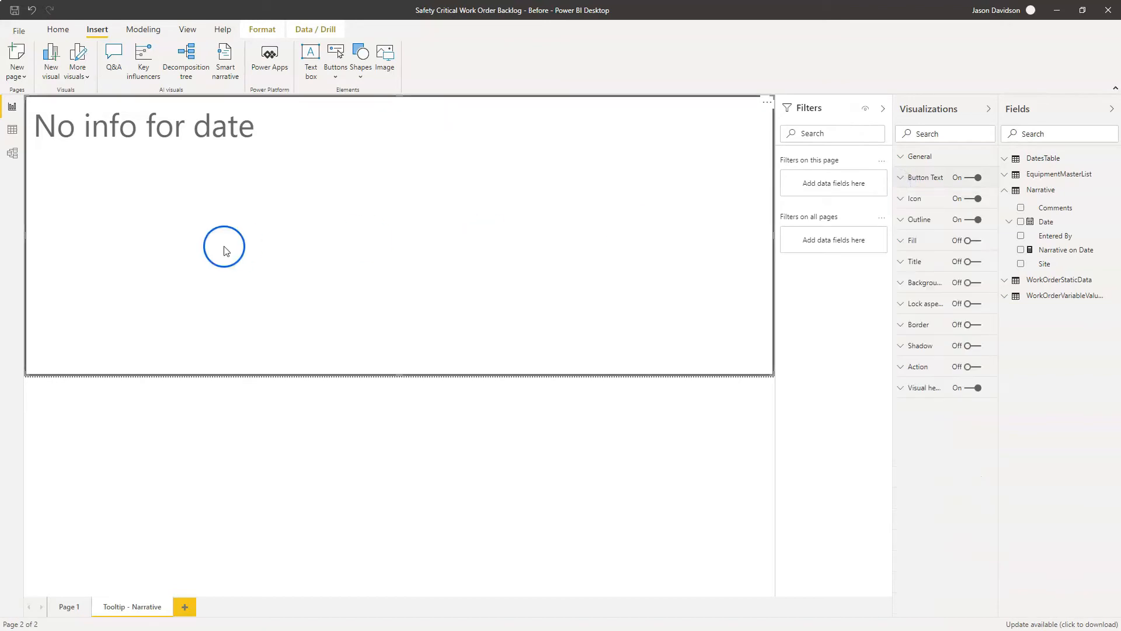
- On Page 1, set the Alpha Remaining Hours Trend chart's tooltip page to Tooltip - Narrative
left_click(71, 607)
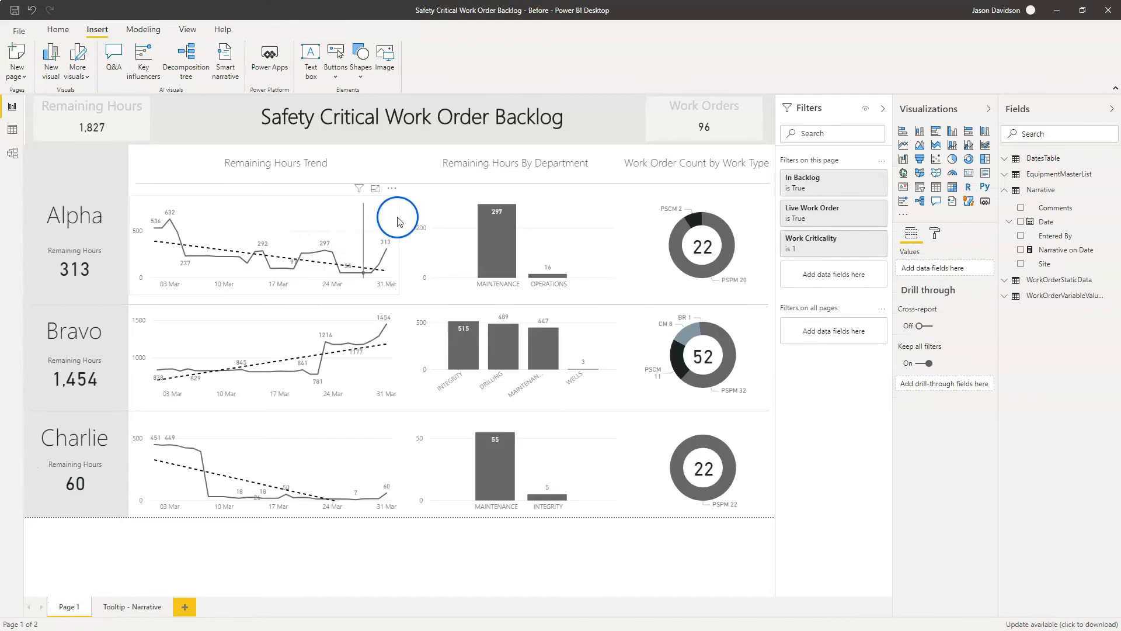
left_click(358, 217)
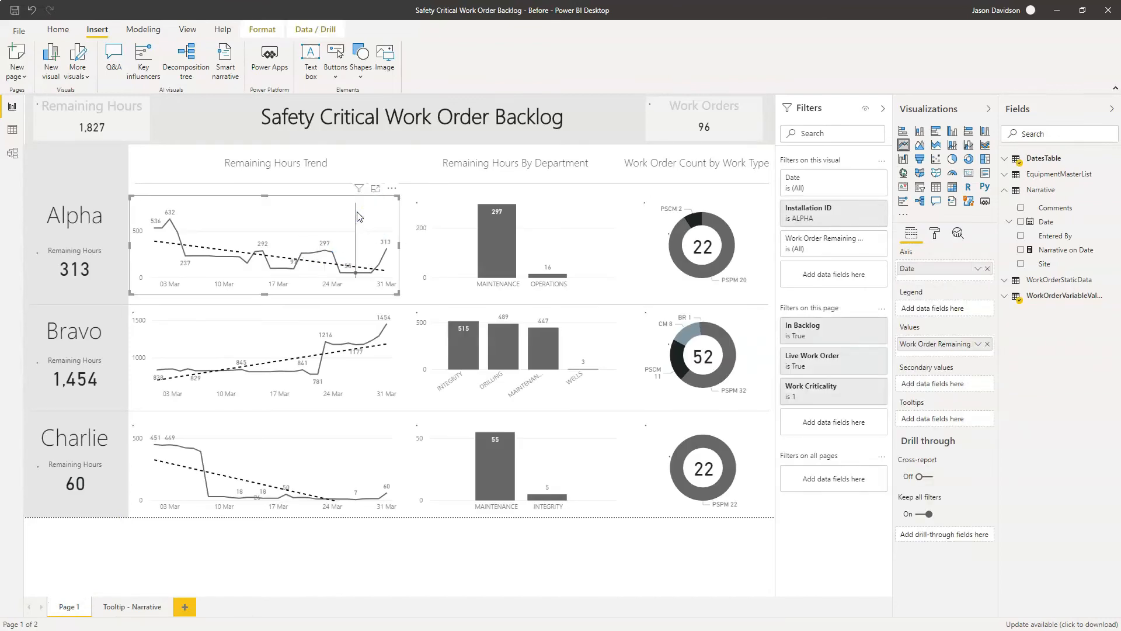
left_click(937, 233)
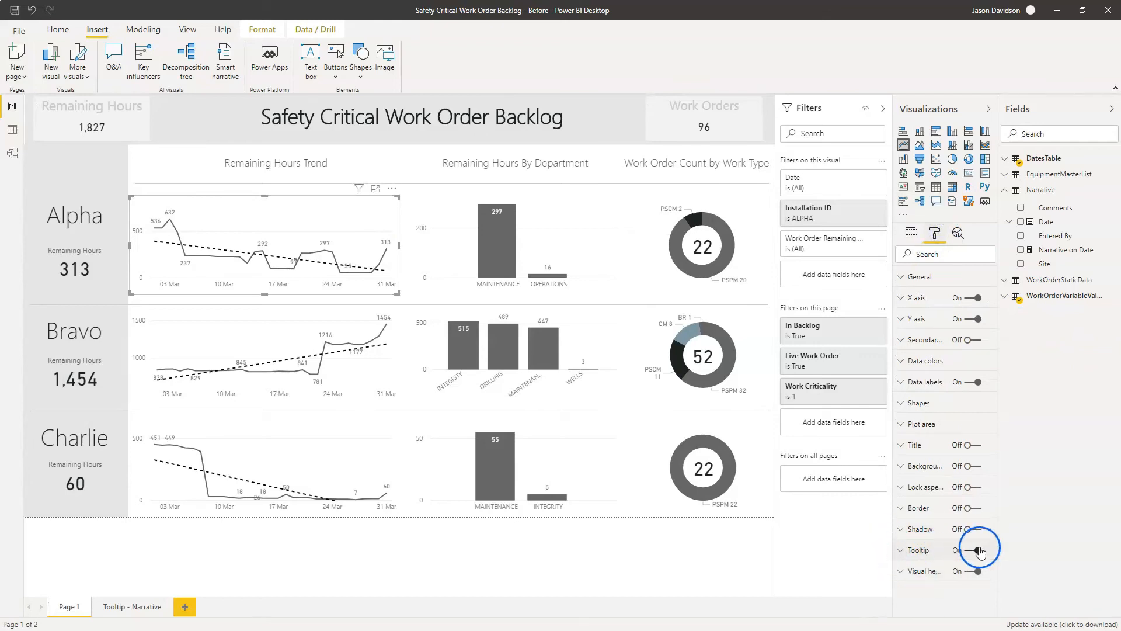
left_click(901, 550)
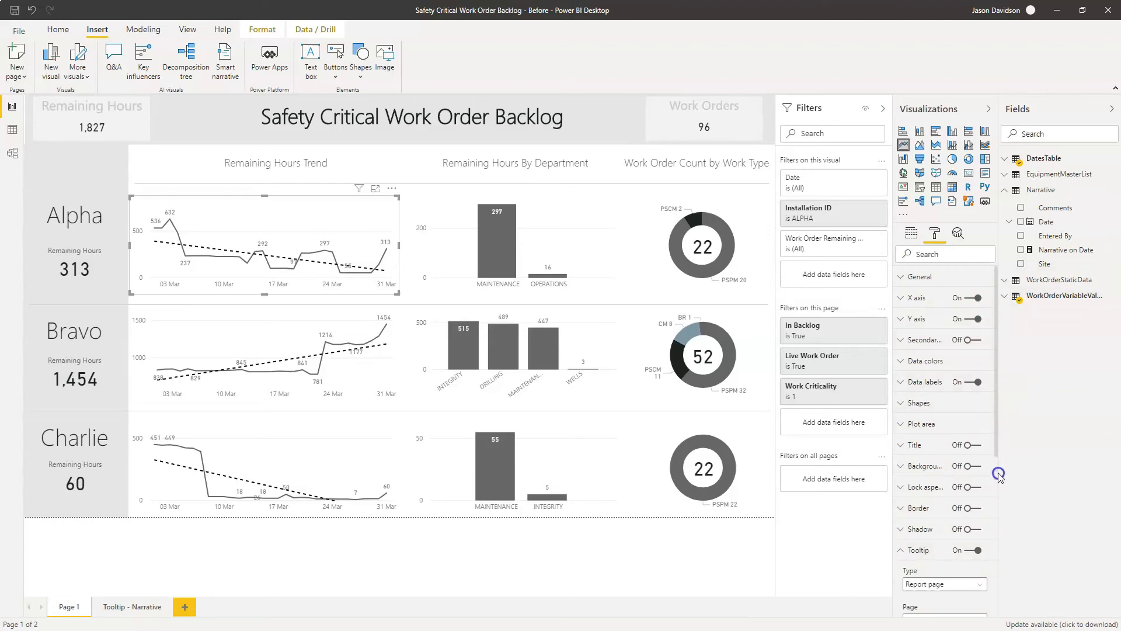
left_click_drag(1000, 426, 996, 544)
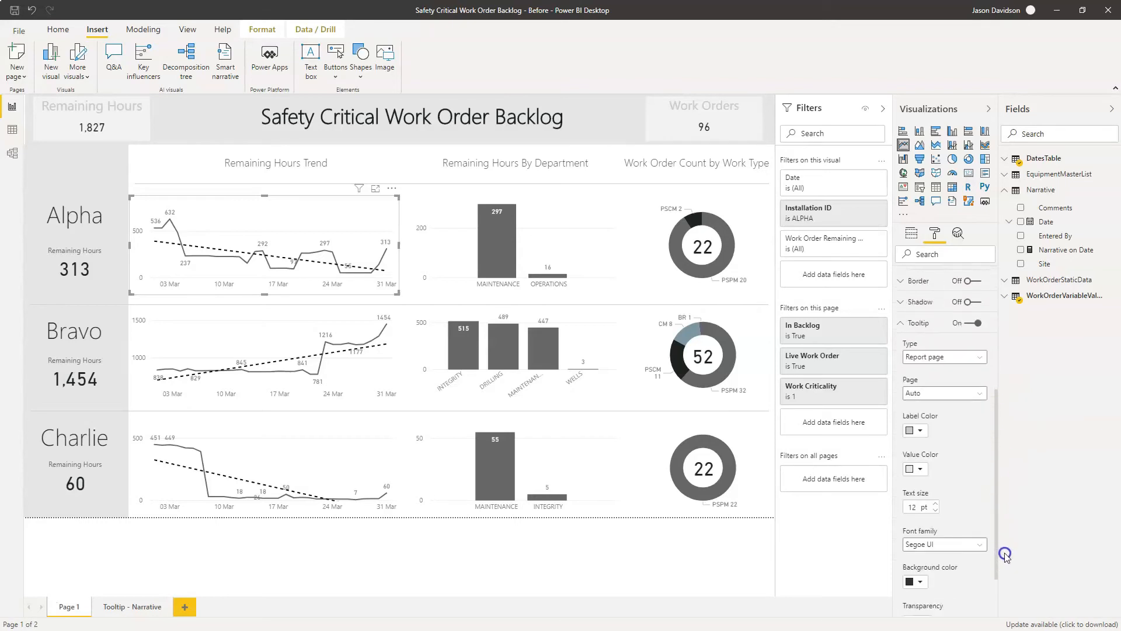
left_click(928, 399)
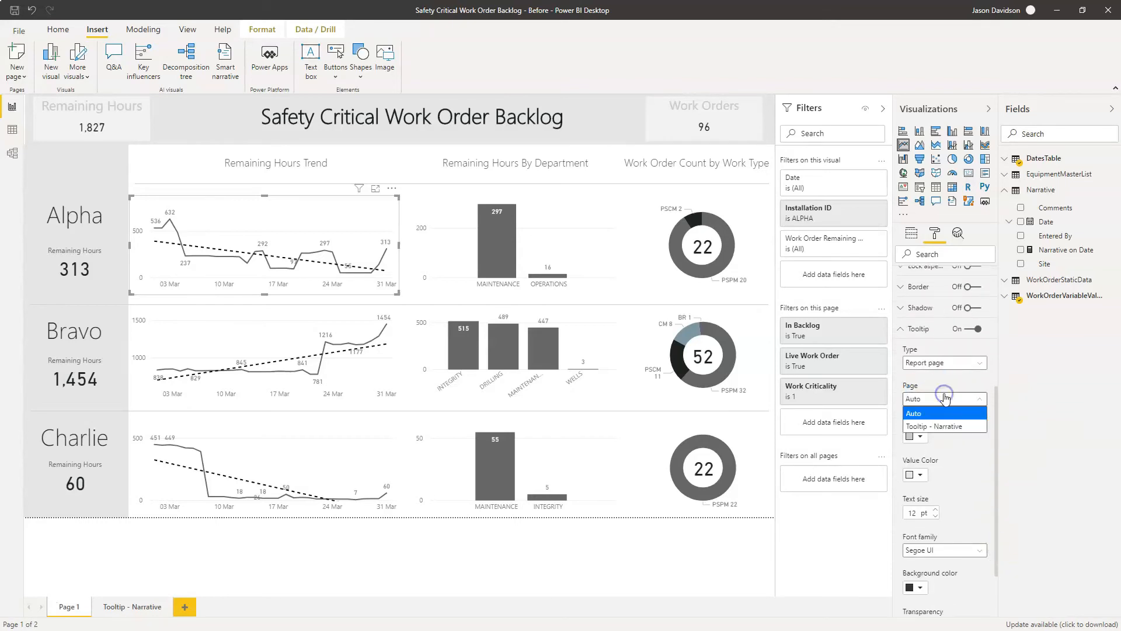
left_click(947, 426)
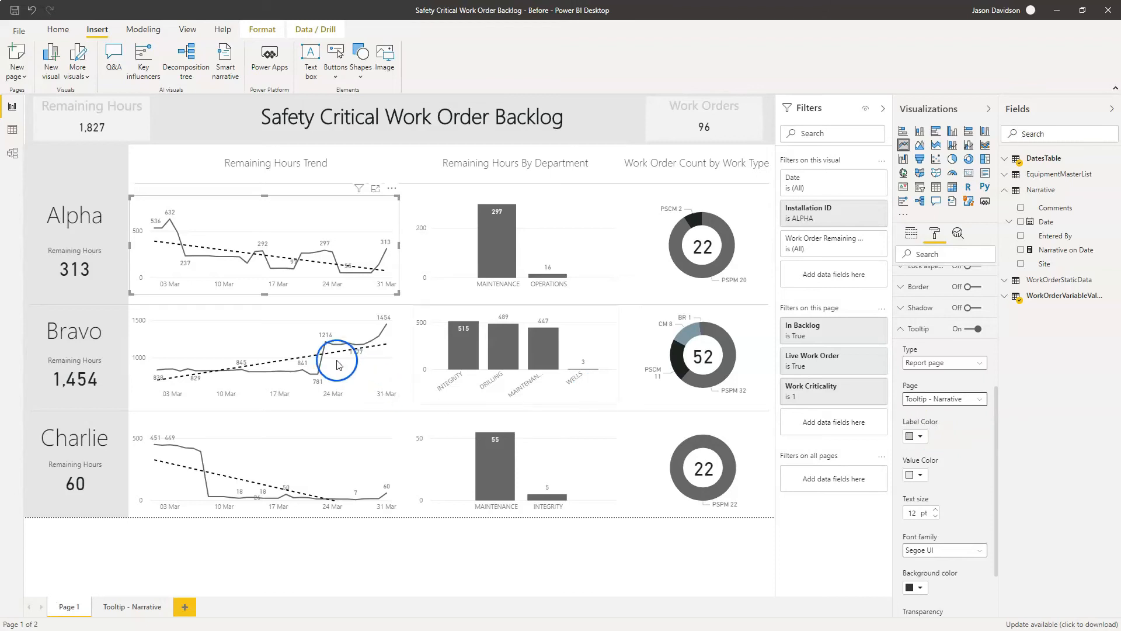
- Check the narrative tooltip at several data points along the Alpha Remaining Hours Trend line
mouse_move(170, 224)
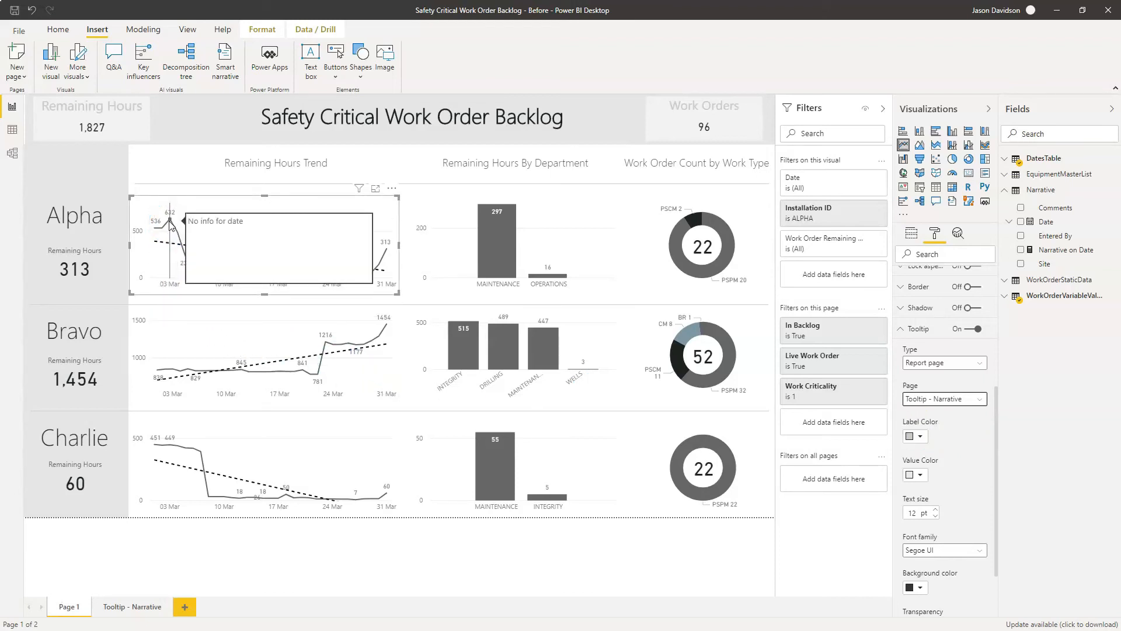
mouse_move(187, 259)
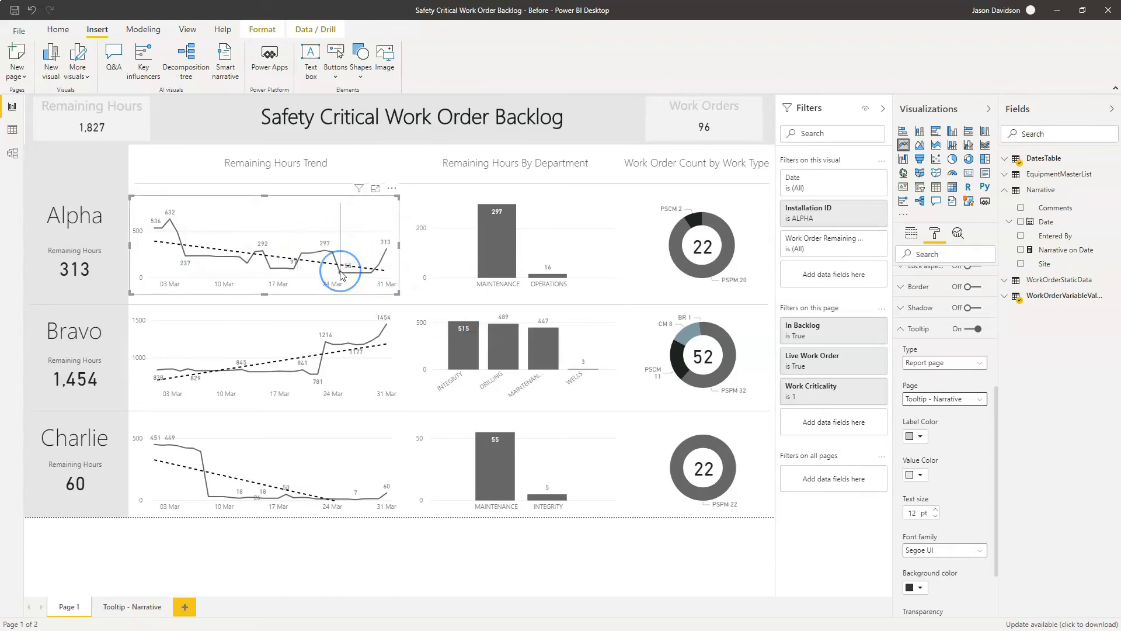
mouse_move(342, 274)
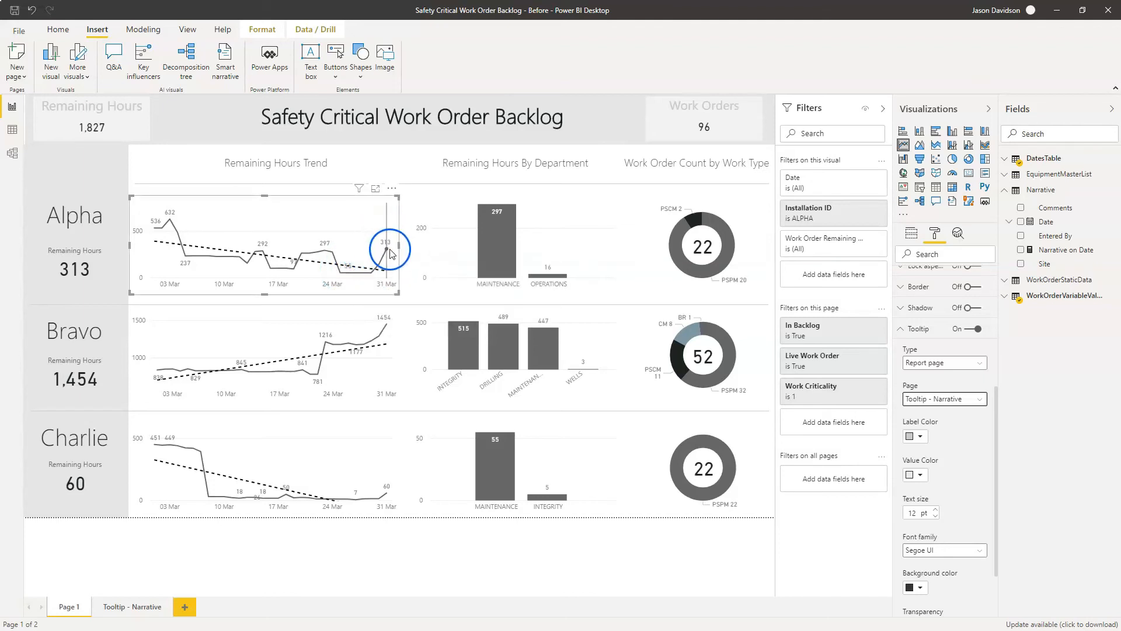
mouse_move(390, 255)
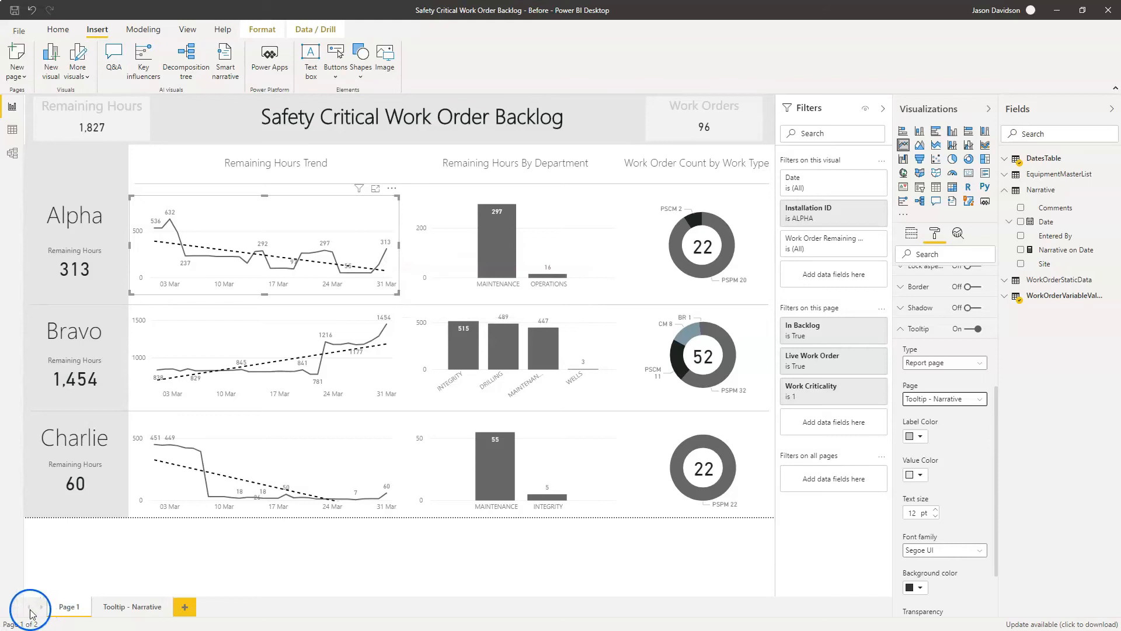
mouse_move(326, 365)
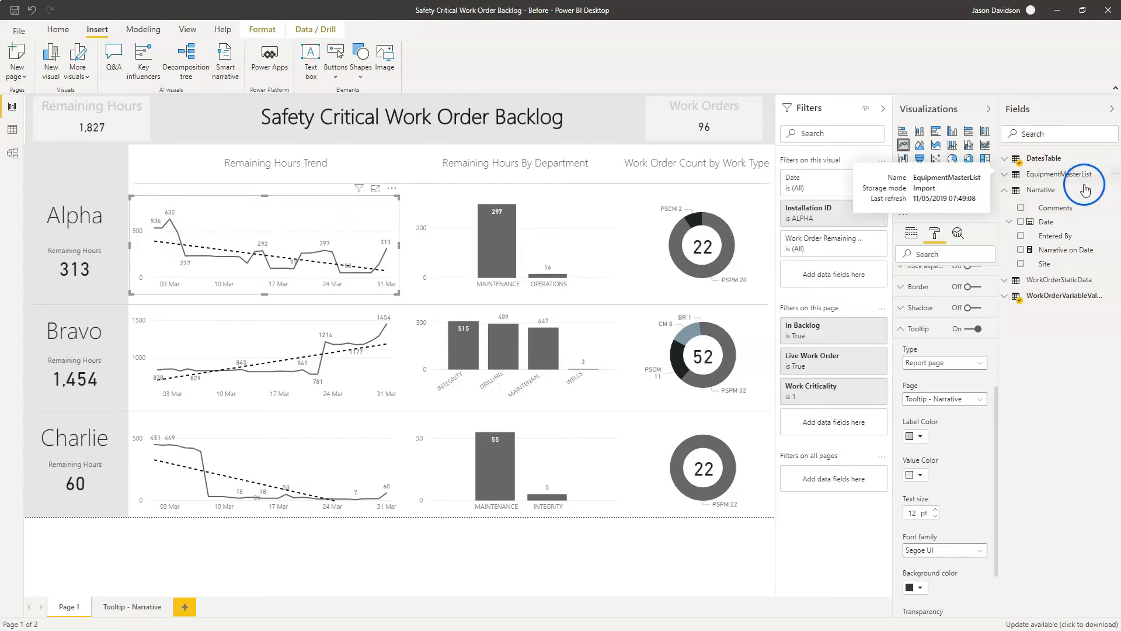
- Create a measure in the Narrative table: Comments Symbol = IF([Narrative on Date] = "No info for date", BLANK(), [Work Order Remaining Hours (h)])
left_click(1114, 191)
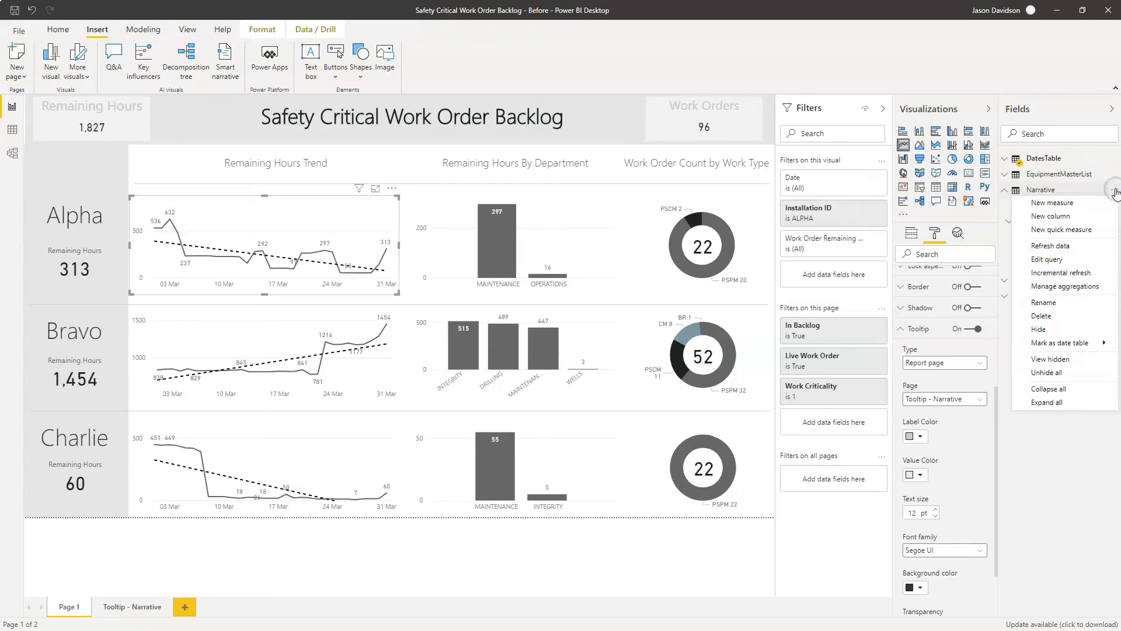
left_click(1066, 205)
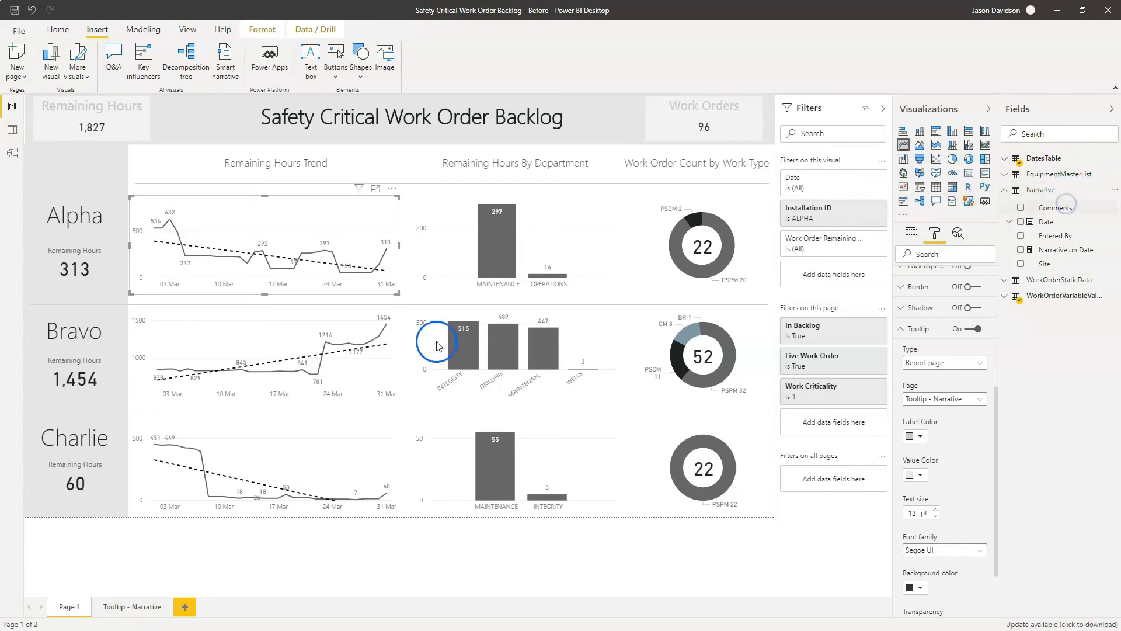
left_click(26, 604)
type("Comments Symbol = IF(     [Narrative on Date] = \"No info for date\",     BLANK(),     [Work Order Remaining Hours (h)] )")
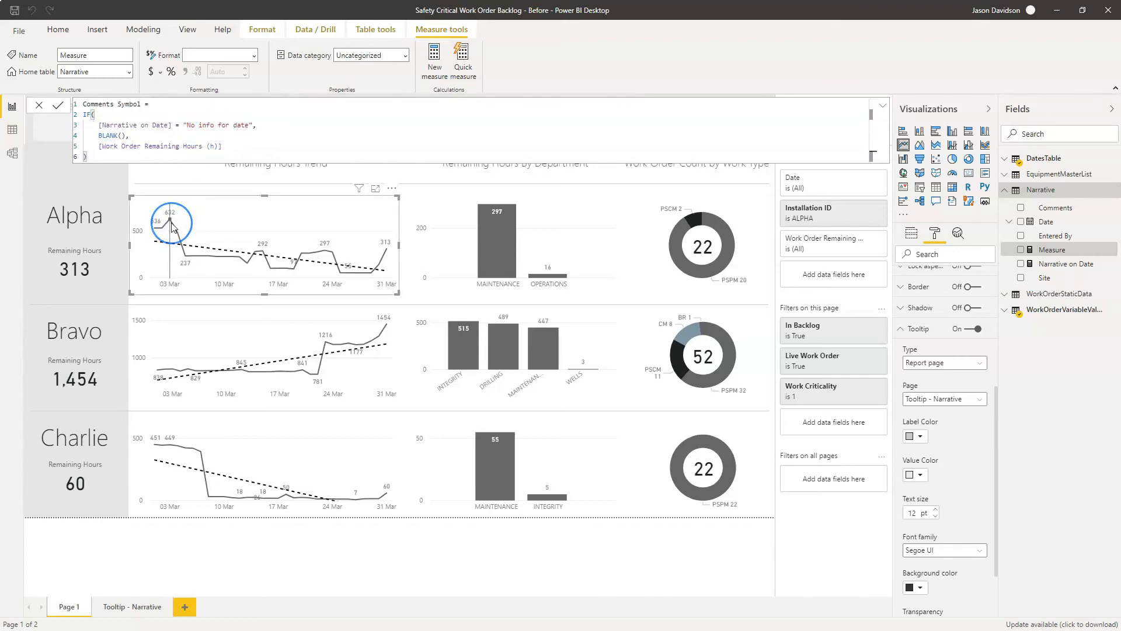
mouse_move(171, 225)
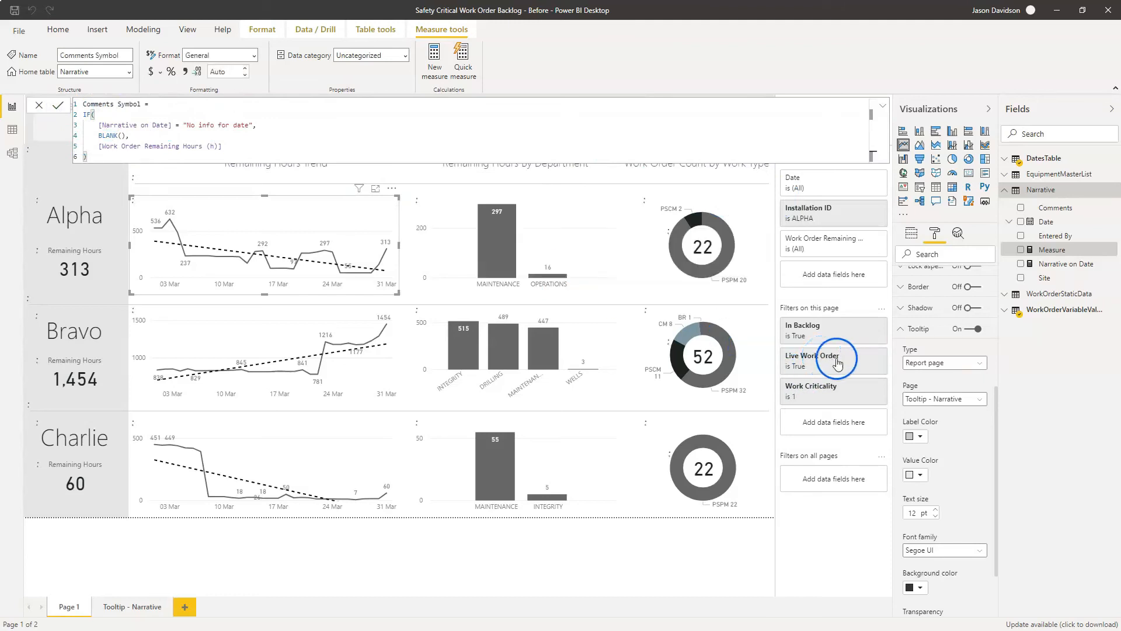
left_click(911, 233)
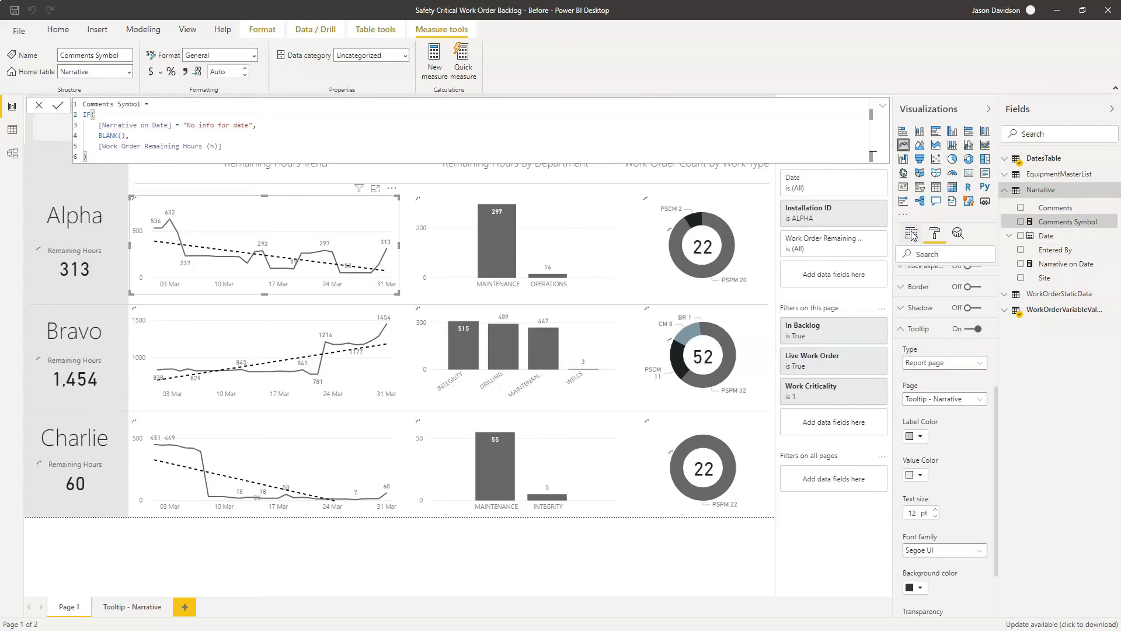
left_click(882, 108)
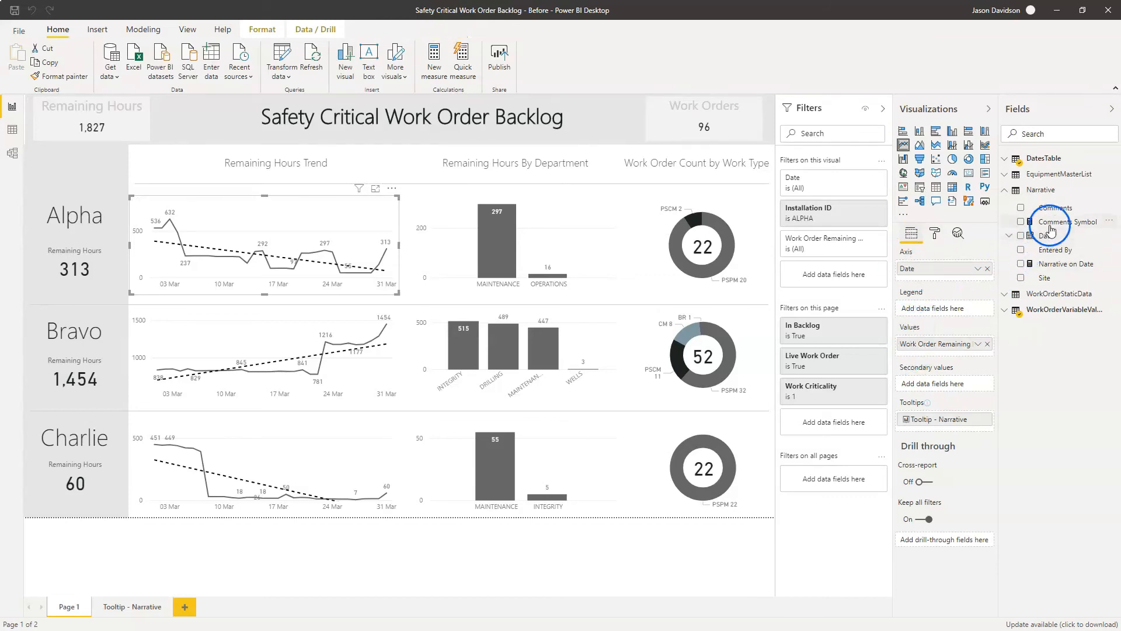
- Add the Comments Symbol measure to the Alpha Remaining Hours Trend chart's values and enable per-series customization of its line shapes
left_click_drag(1050, 226, 941, 356)
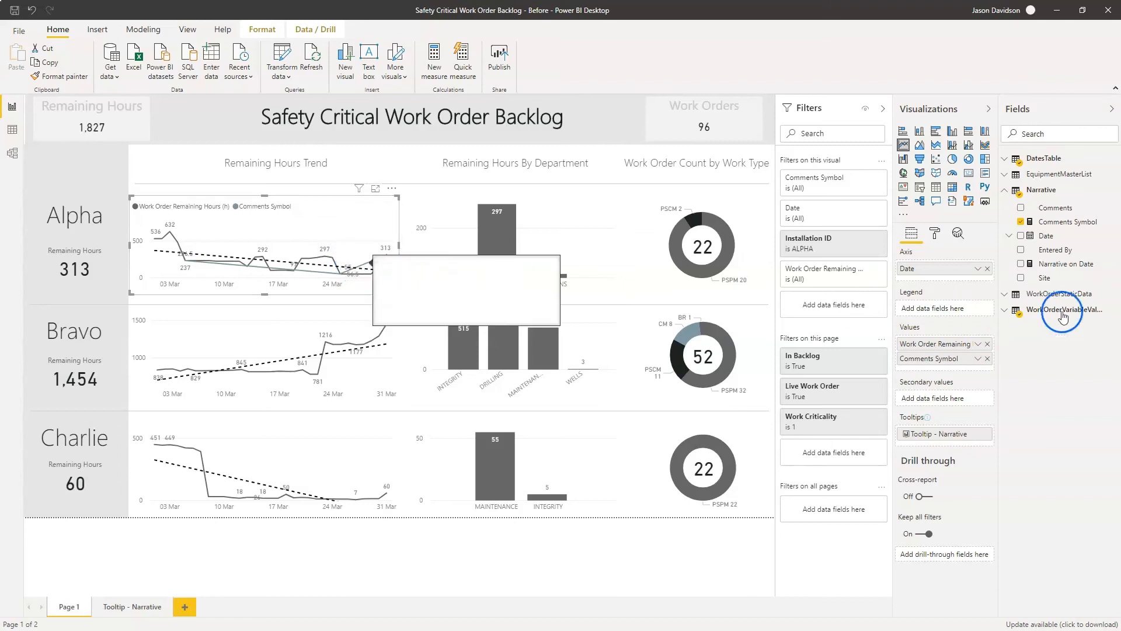
left_click(935, 236)
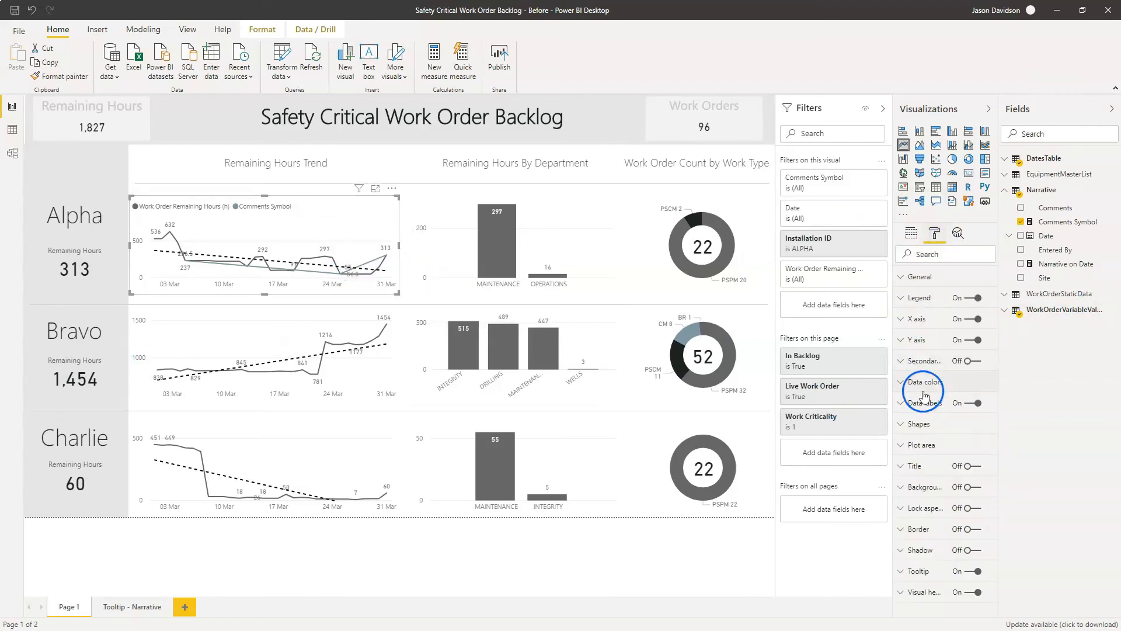
left_click(912, 424)
left_click_drag(998, 380, 989, 529)
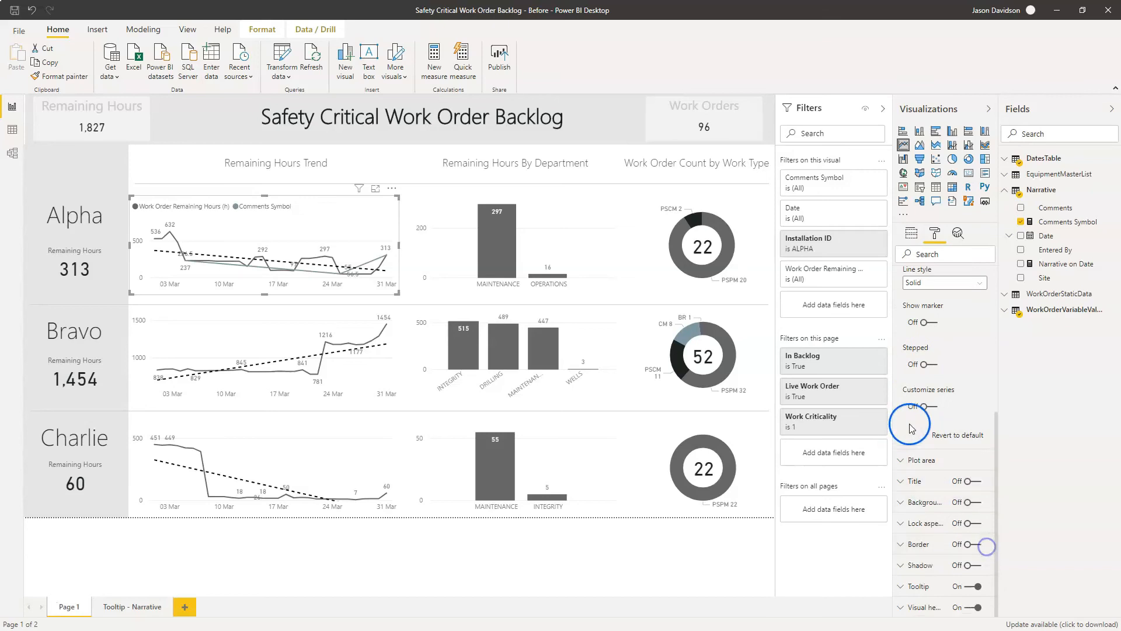
left_click(927, 408)
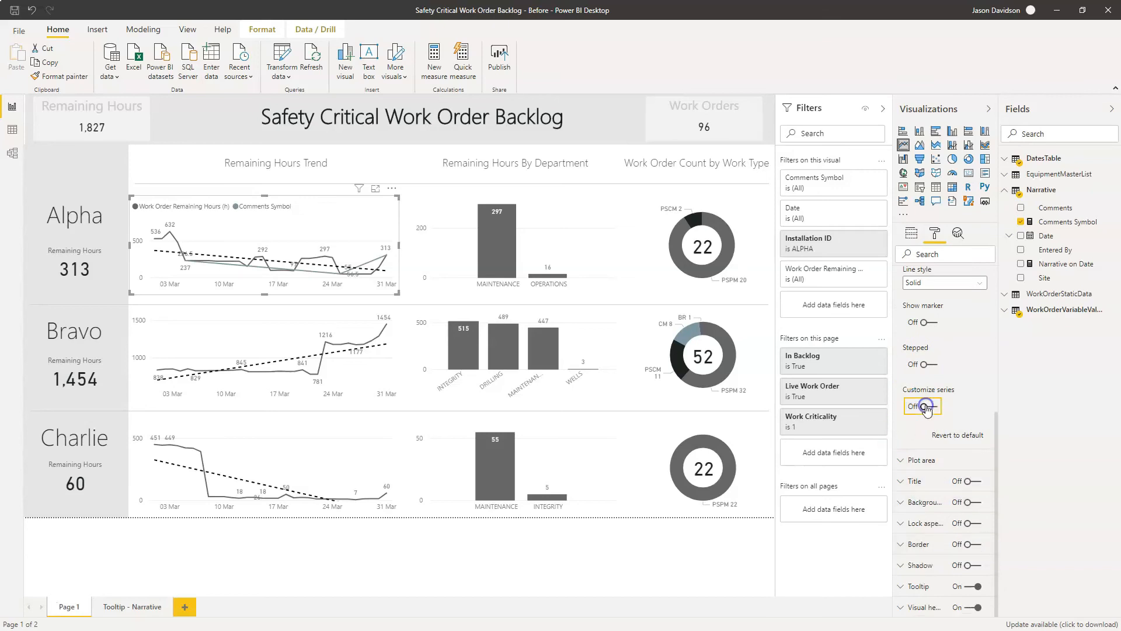
- Set the stroke width of the Comments Symbol series to 0
left_click(940, 433)
left_click(928, 462)
left_click(918, 466)
left_click(934, 473)
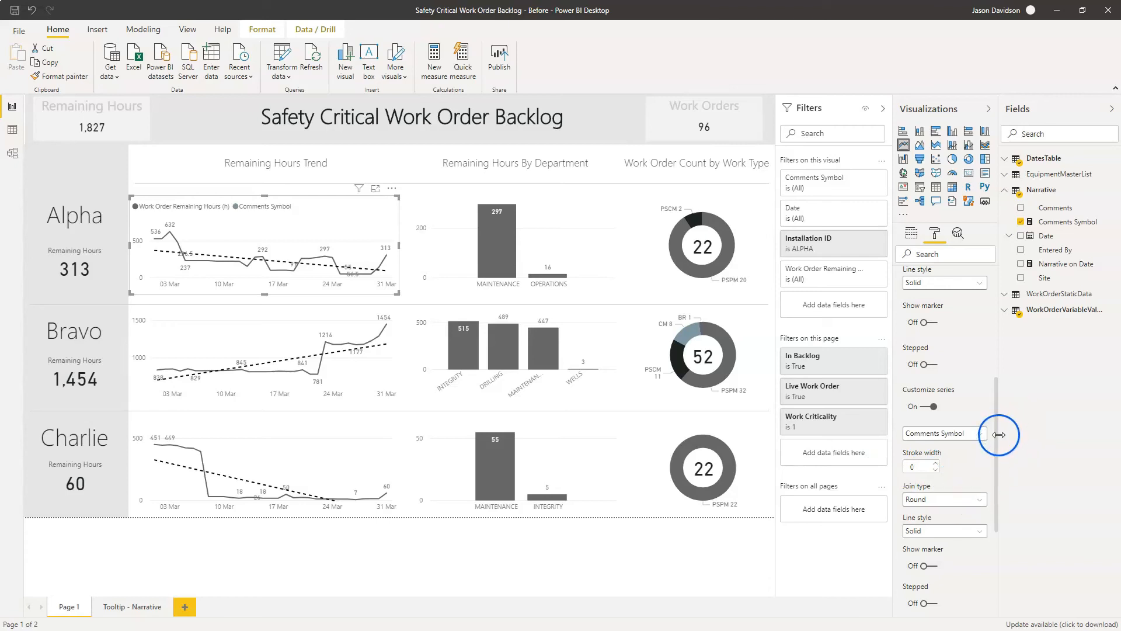
- Show markers on the Comments Symbol series and set their color to near-black from the recent colors
left_click(927, 567)
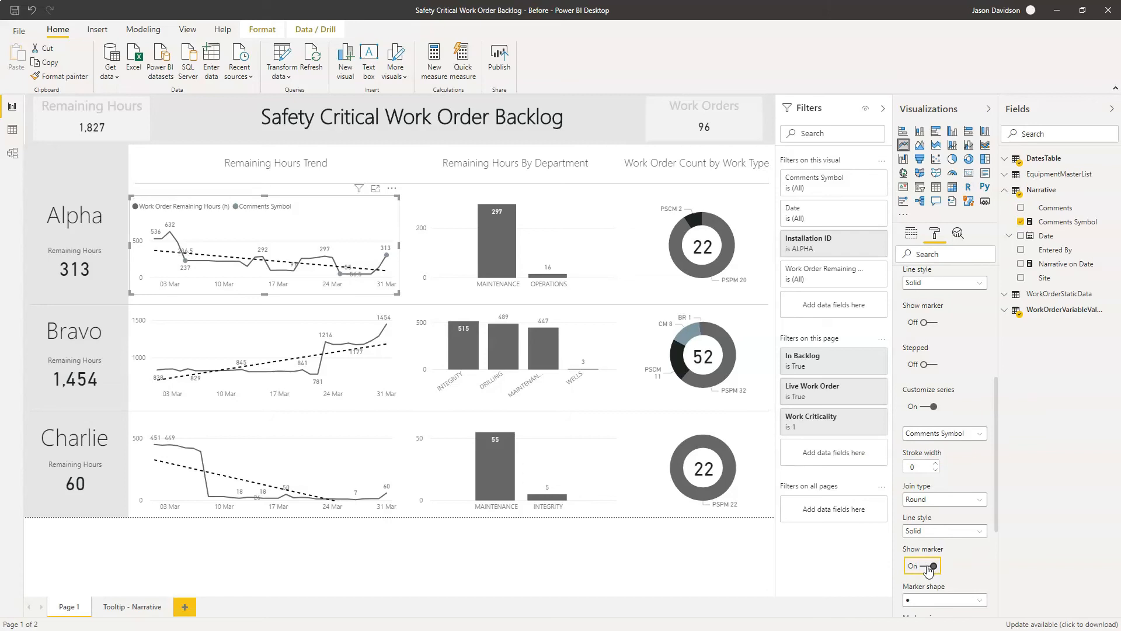
left_click_drag(996, 435, 996, 516)
left_click(920, 459)
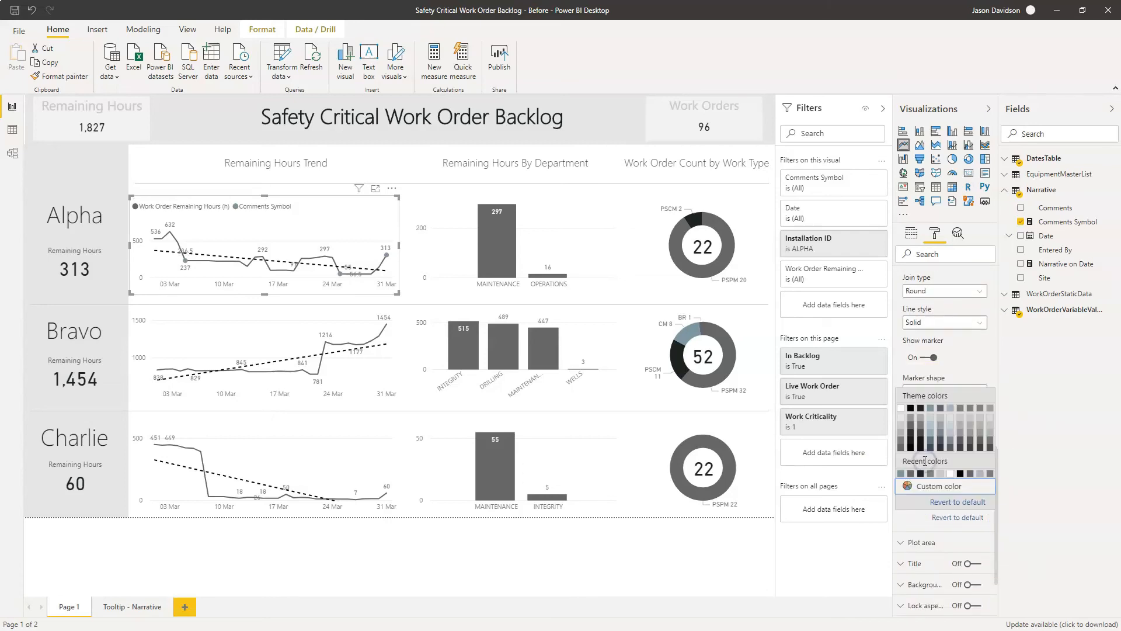
left_click(921, 472)
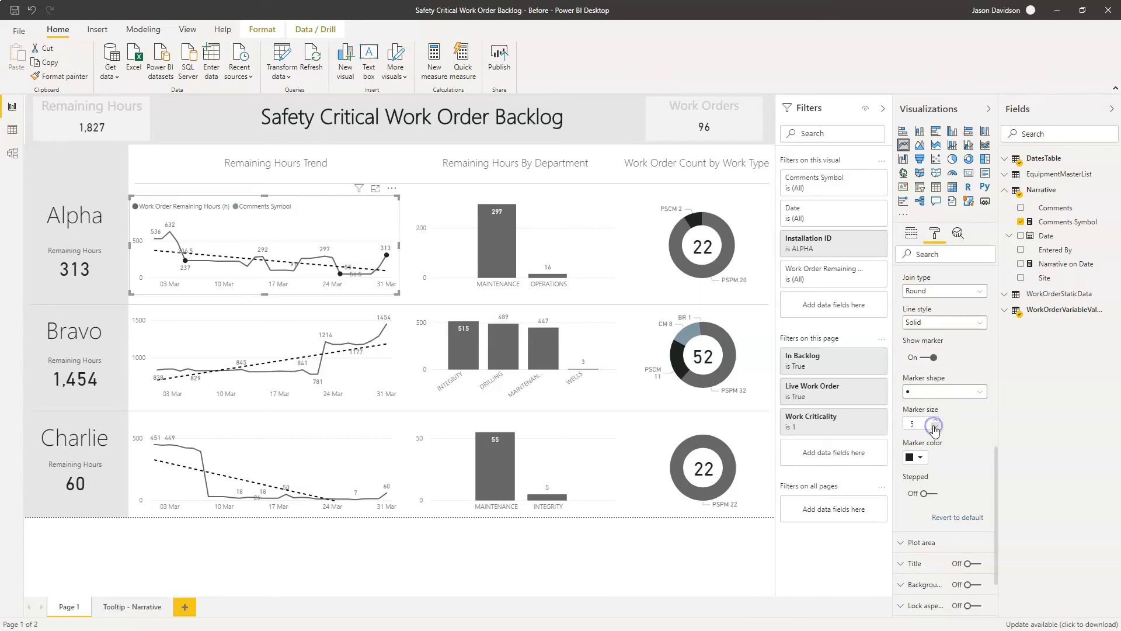
left_click(916, 424)
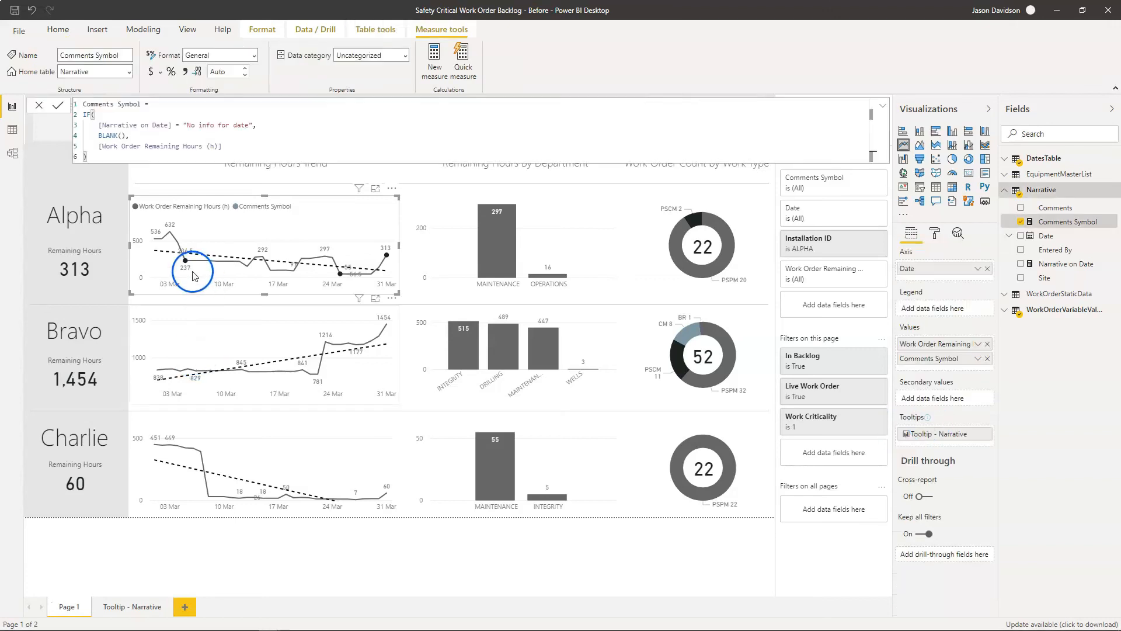
- Check the narrative tooltips at the marked data points on the Alpha Remaining Hours Trend line
mouse_move(193, 272)
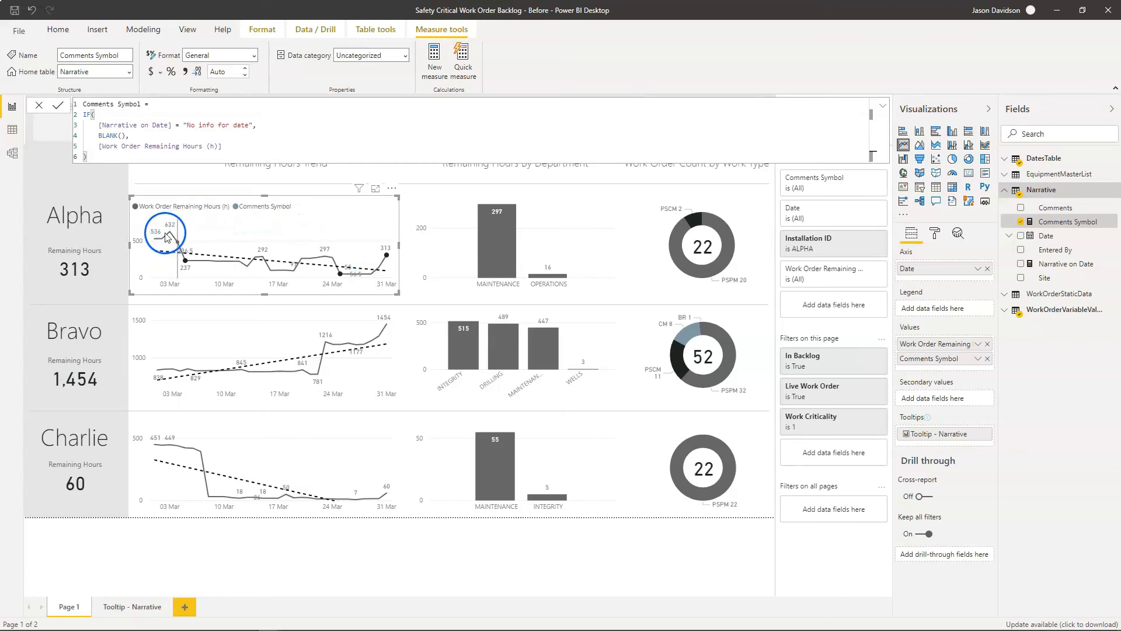
mouse_move(173, 234)
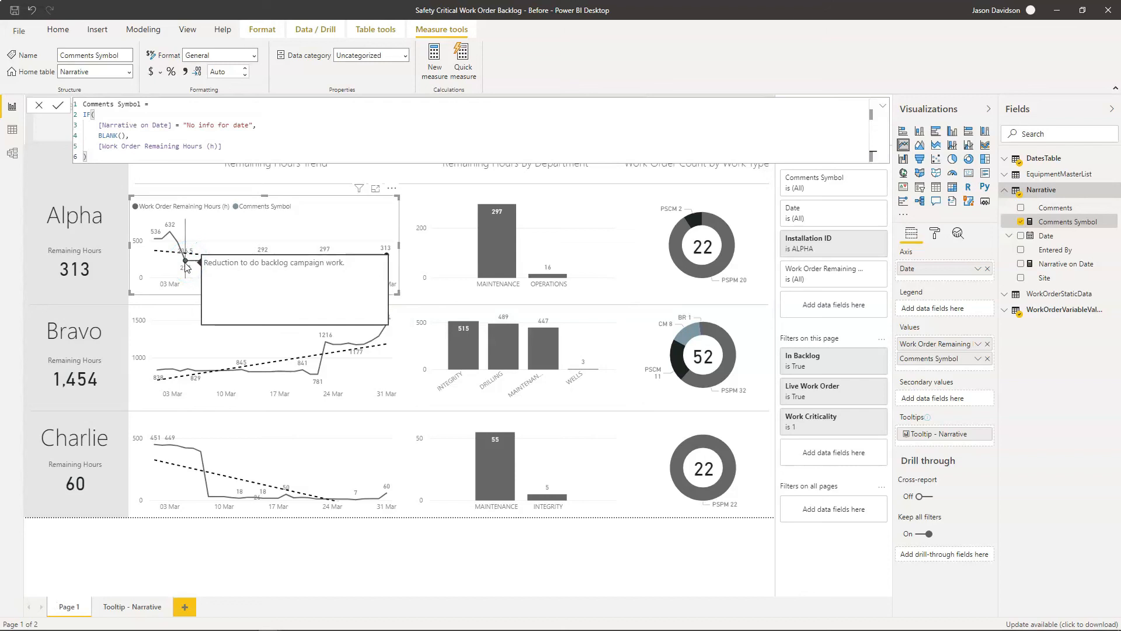
left_click(186, 265)
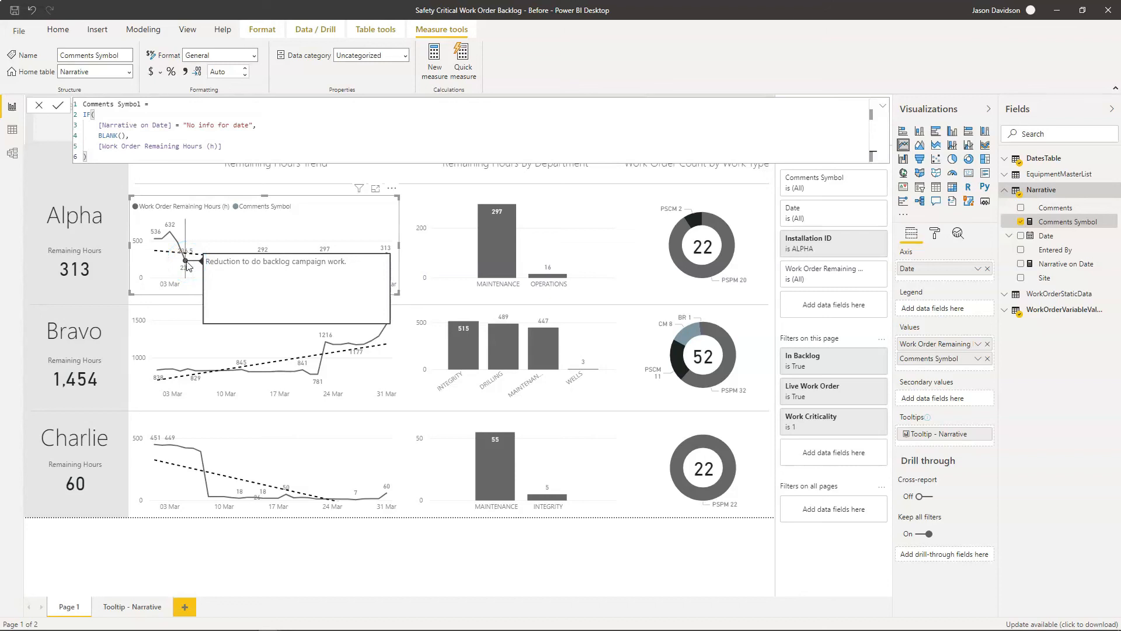
left_click(186, 265)
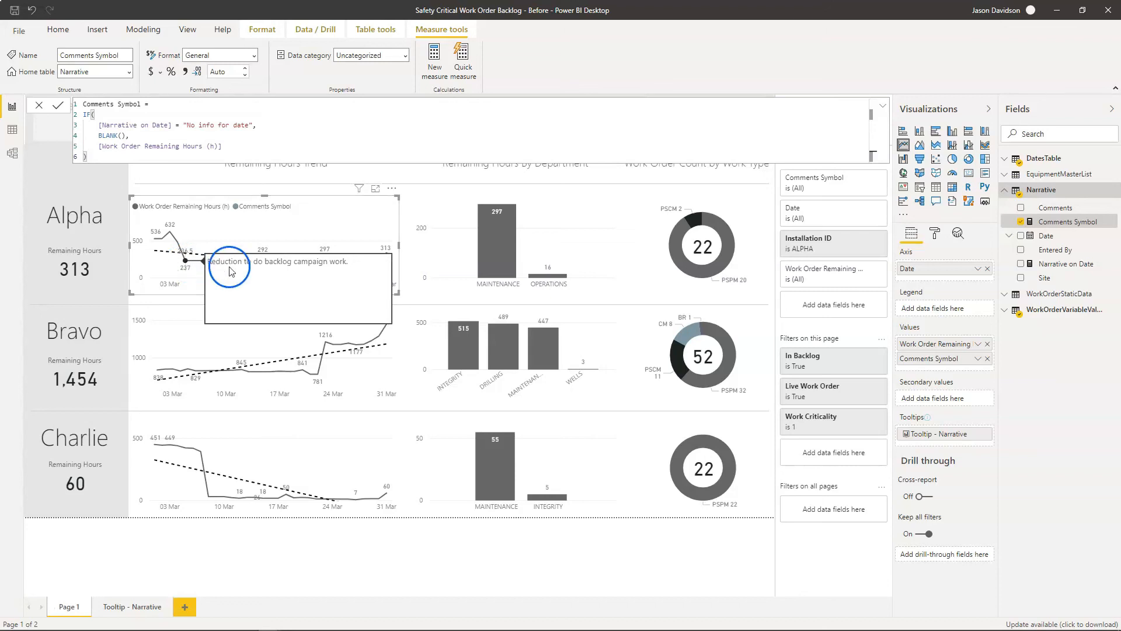
left_click(341, 273)
left_click(387, 257)
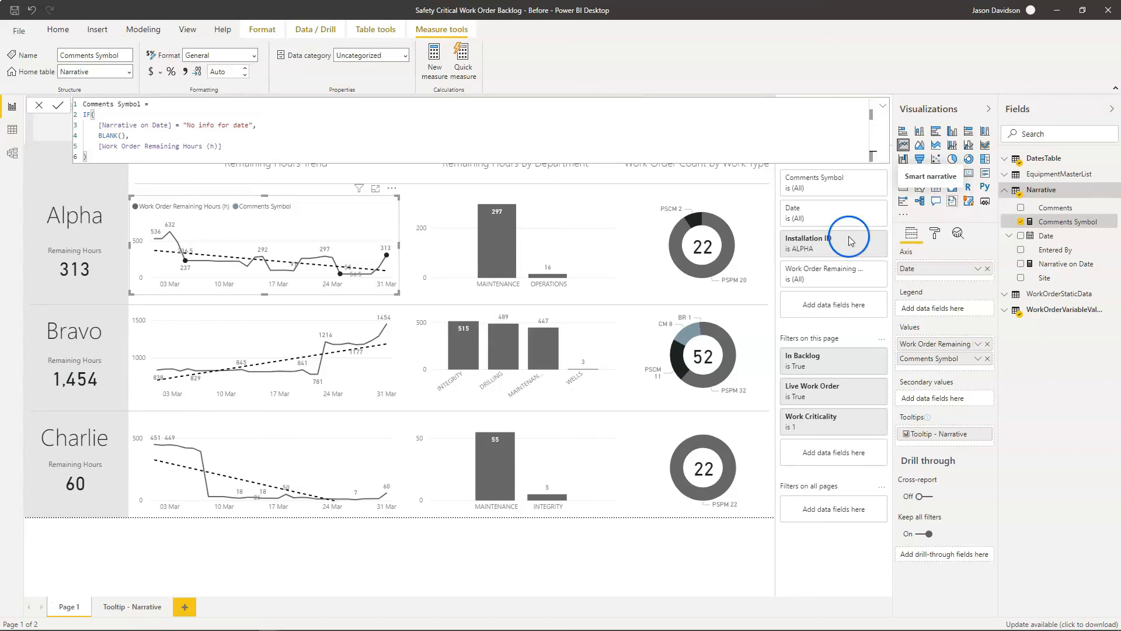
mouse_move(186, 264)
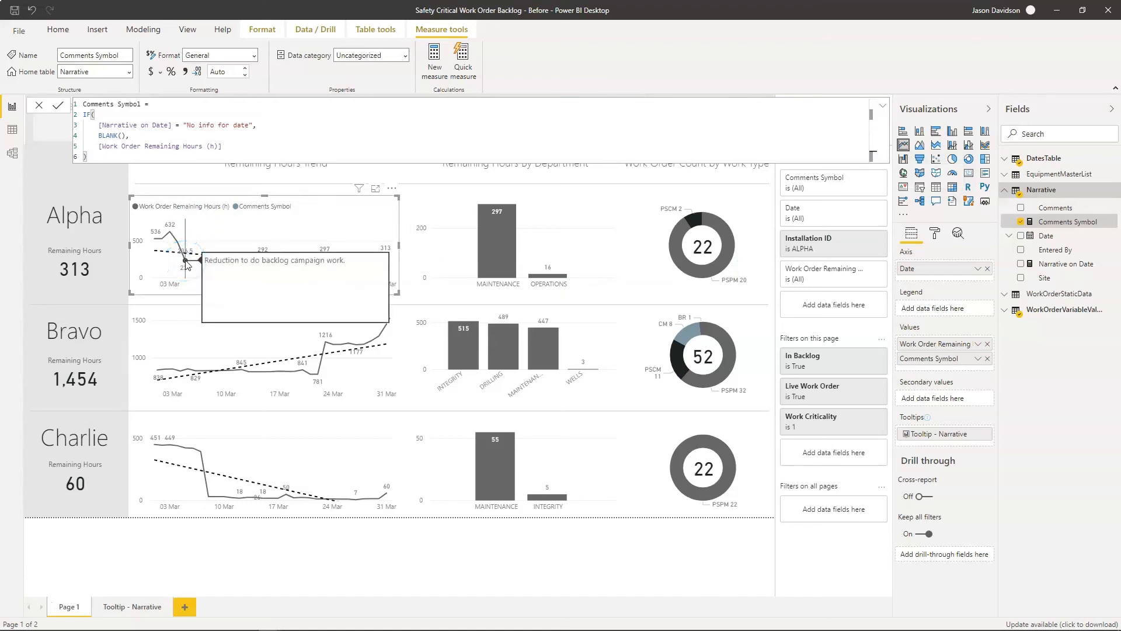